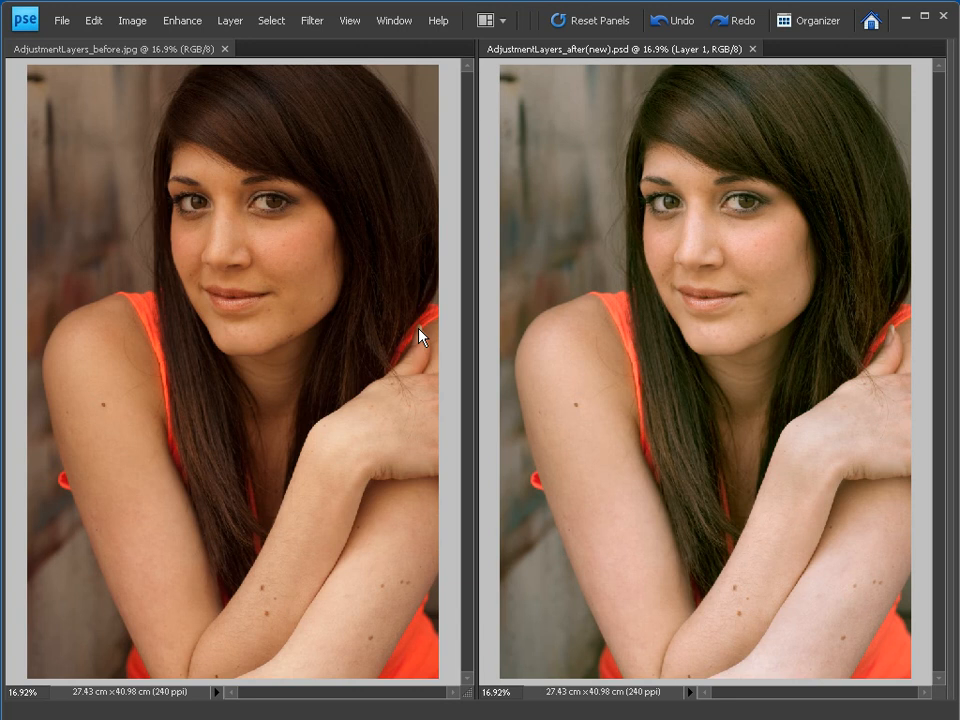
{"action": "left_click", "coordinate": [193, 24]}
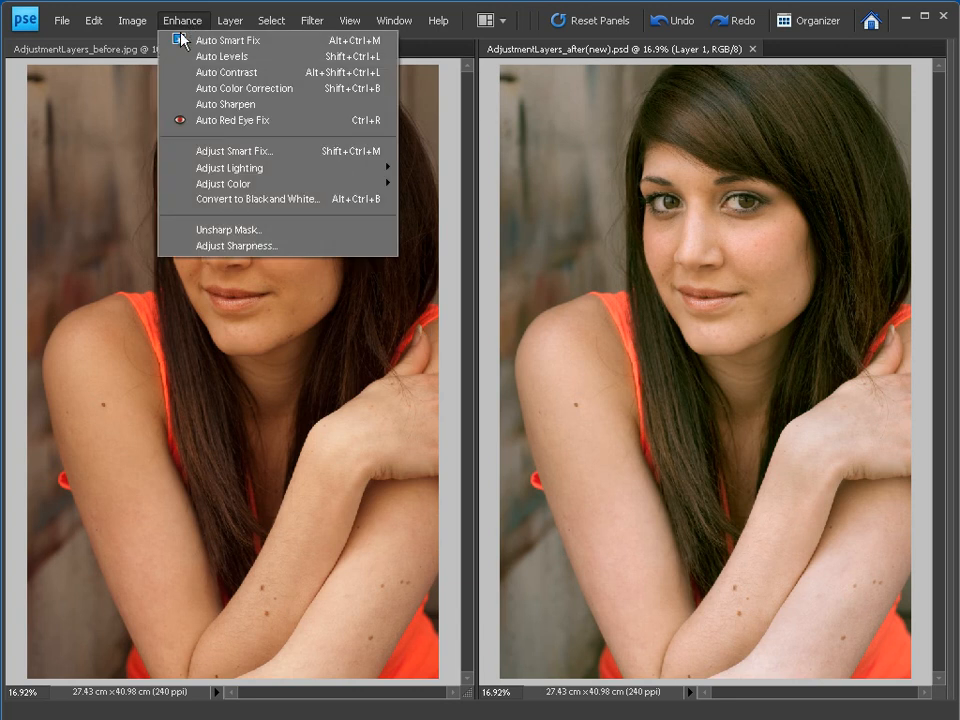
{"action": "mouse_move", "coordinate": [210, 172]}
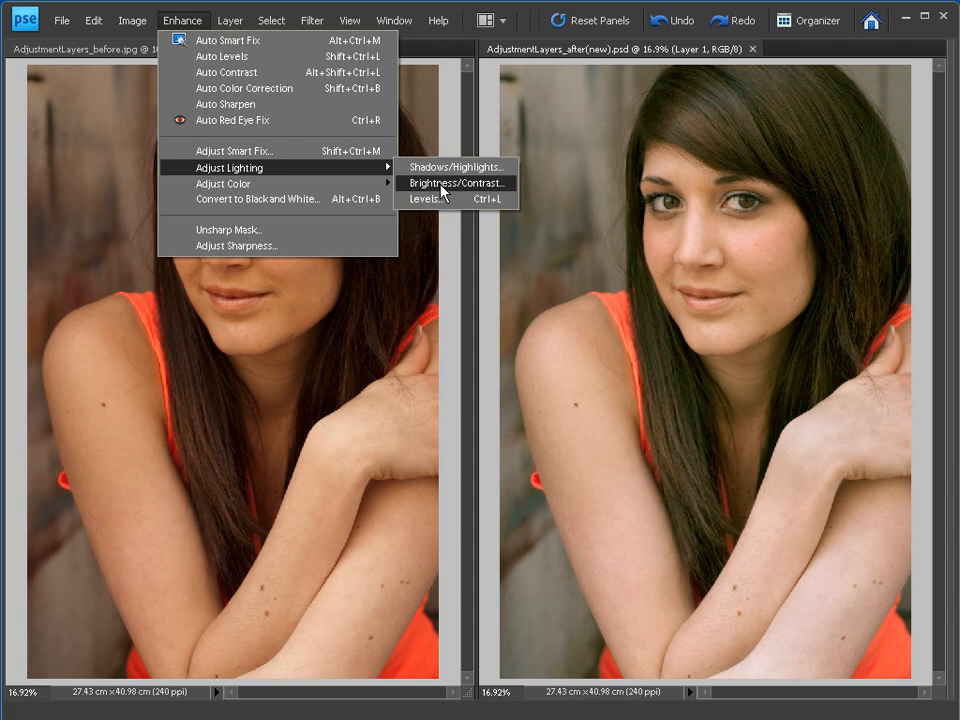
{"action": "left_click", "coordinate": [175, 20]}
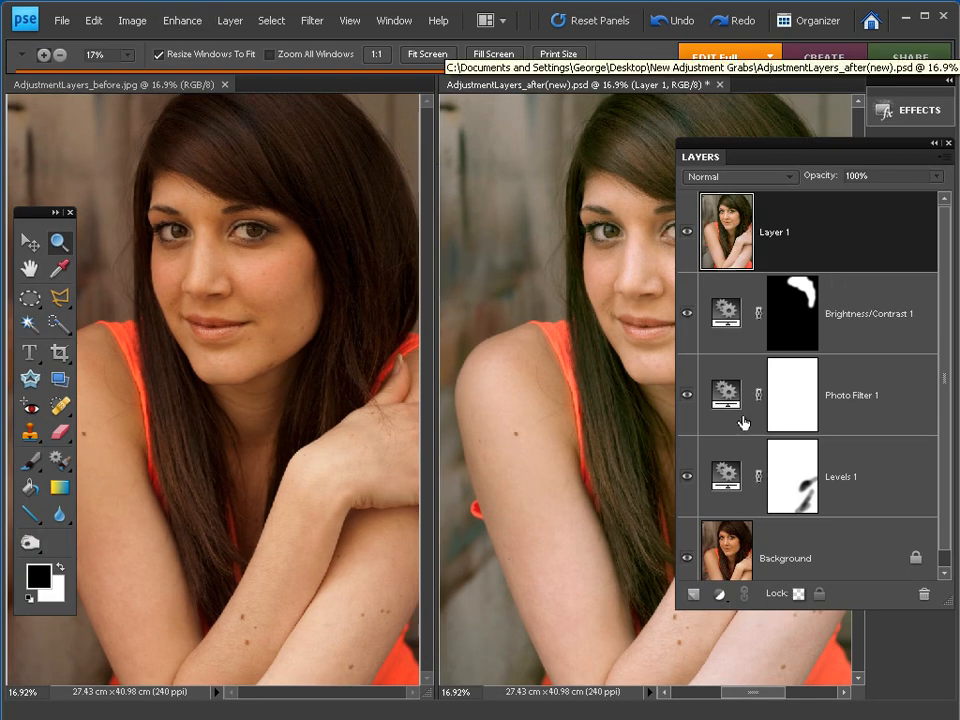
Hide Layer 1 and switch the Brightness/Contrast, Photo Filter and Levels adjustment layers off and back on to compare their effects.
{"action": "left_click", "coordinate": [689, 232]}
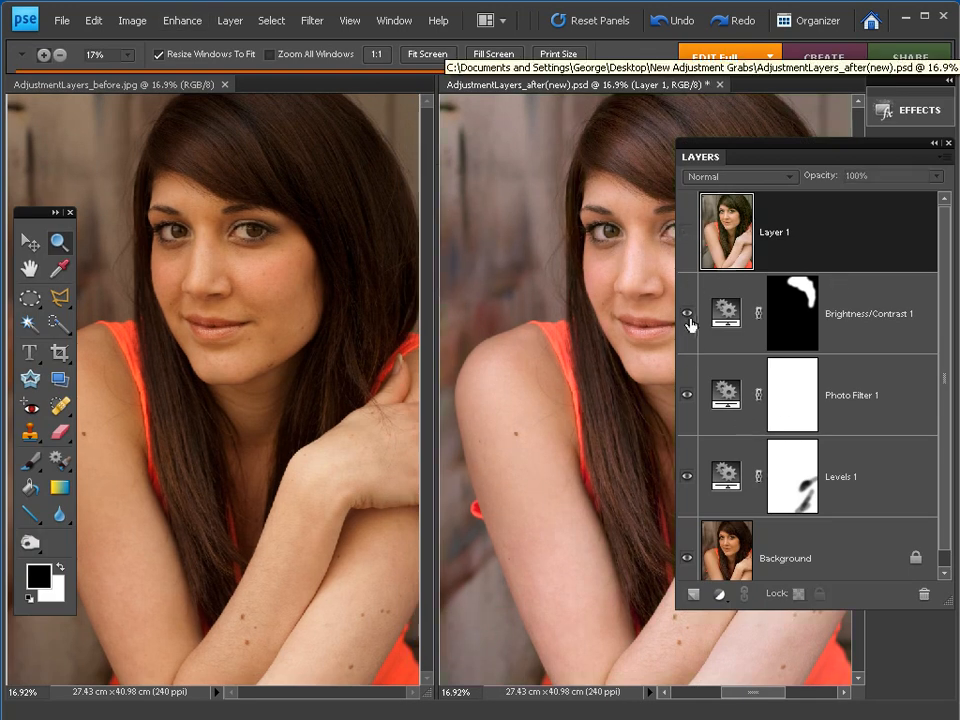
{"action": "left_click", "coordinate": [686, 313]}
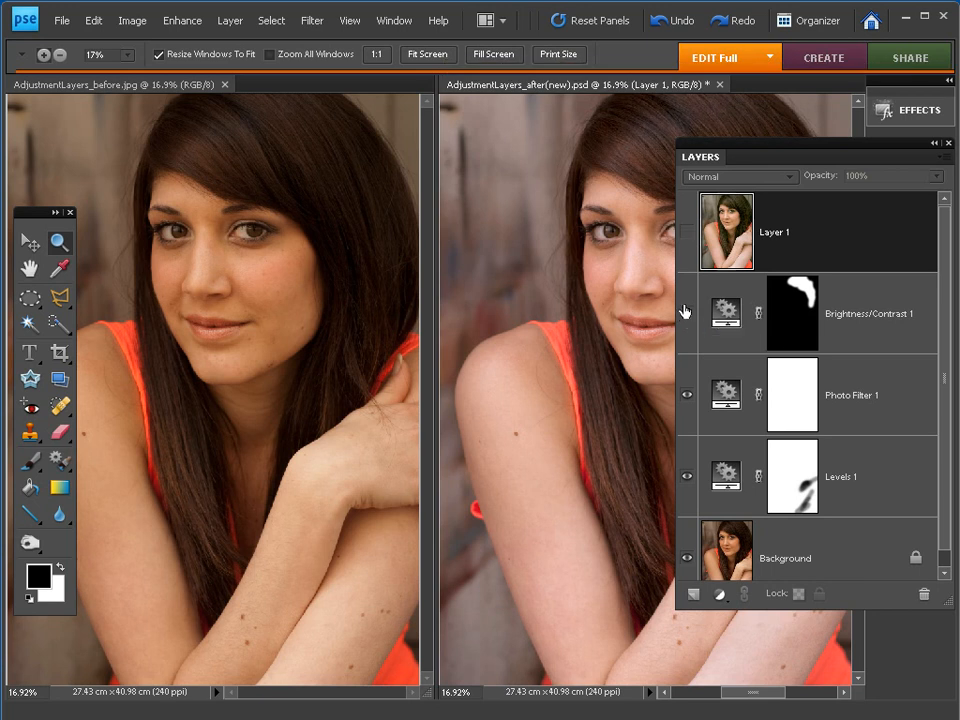
{"action": "left_click", "coordinate": [687, 396]}
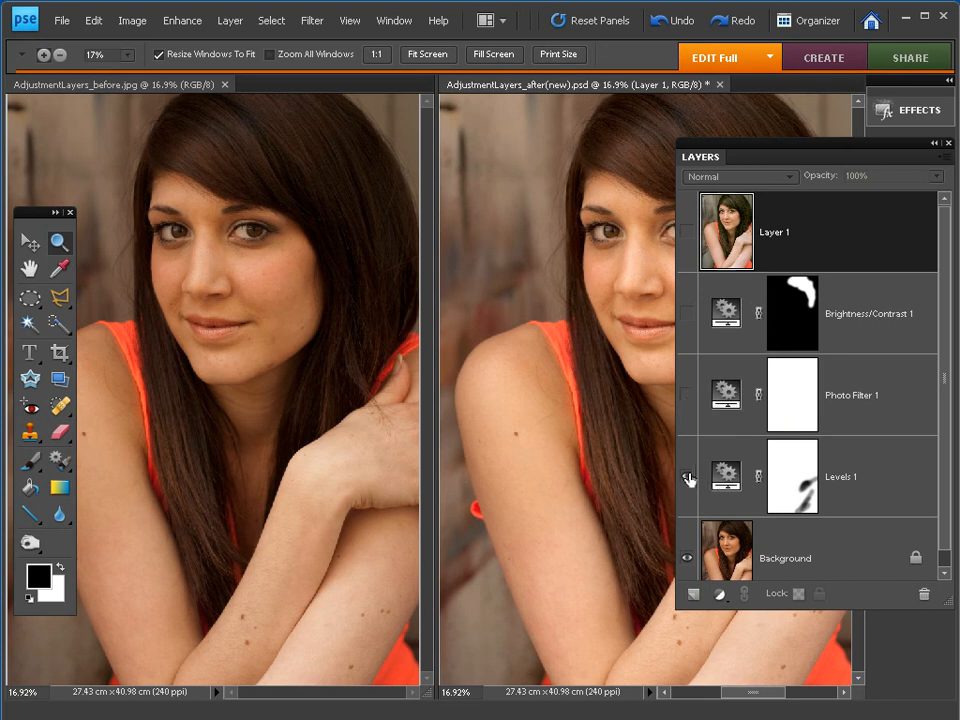
{"action": "left_click", "coordinate": [687, 477]}
{"action": "left_click", "coordinate": [687, 477]}
{"action": "left_click", "coordinate": [687, 314]}
{"action": "left_click", "coordinate": [687, 396]}
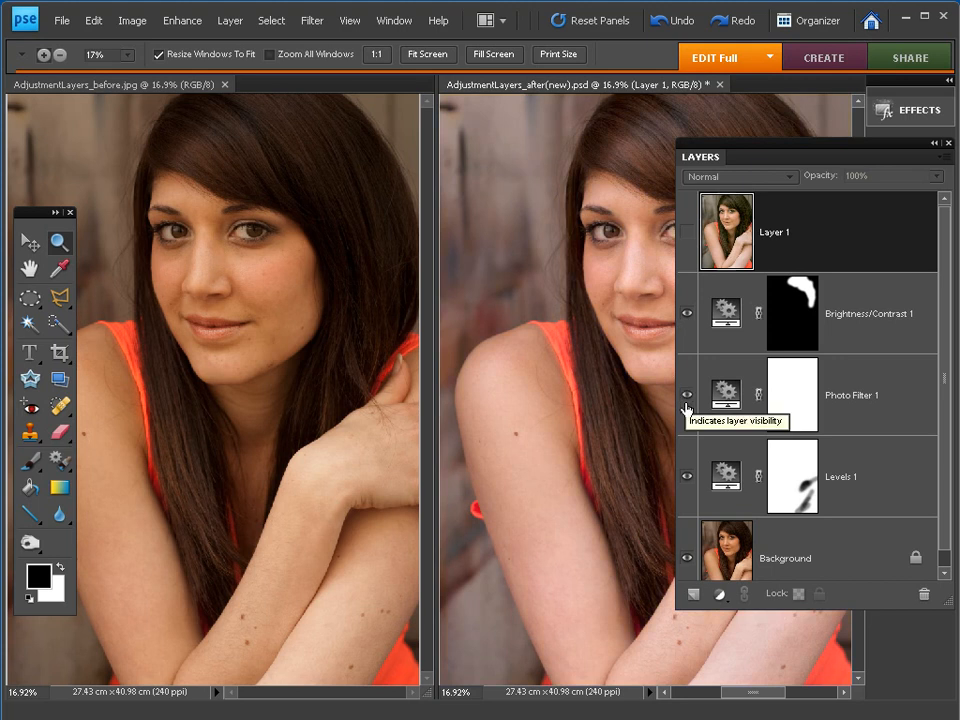
Hide the panels and close the AdjustmentLayers_after(new).psd document, leaving only the before image open.
{"action": "key", "text": "Tab"}
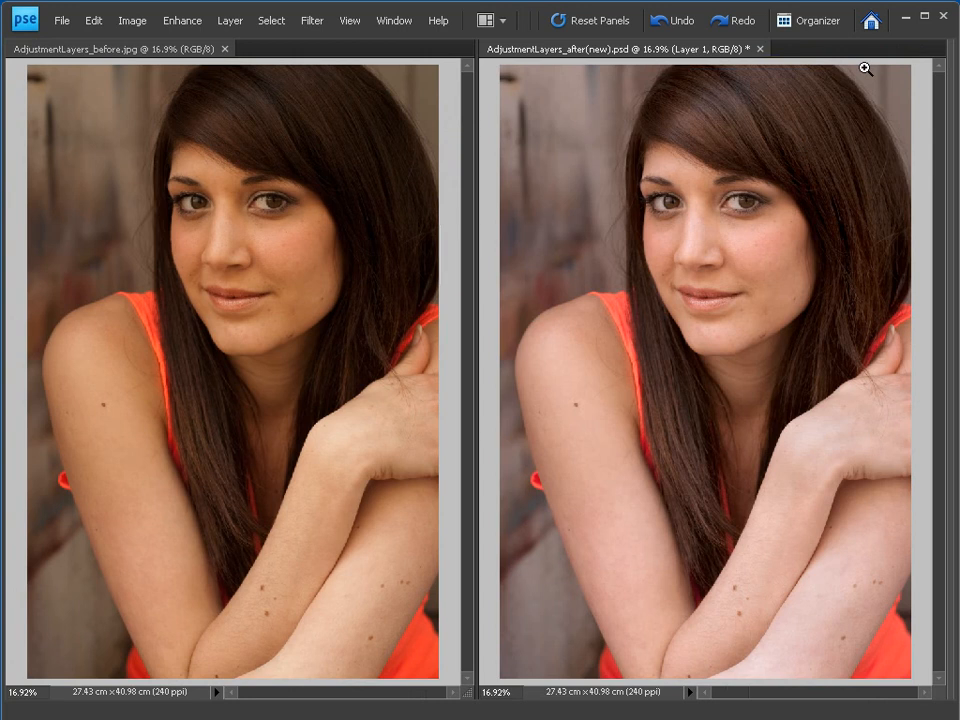
{"action": "left_click", "coordinate": [758, 48]}
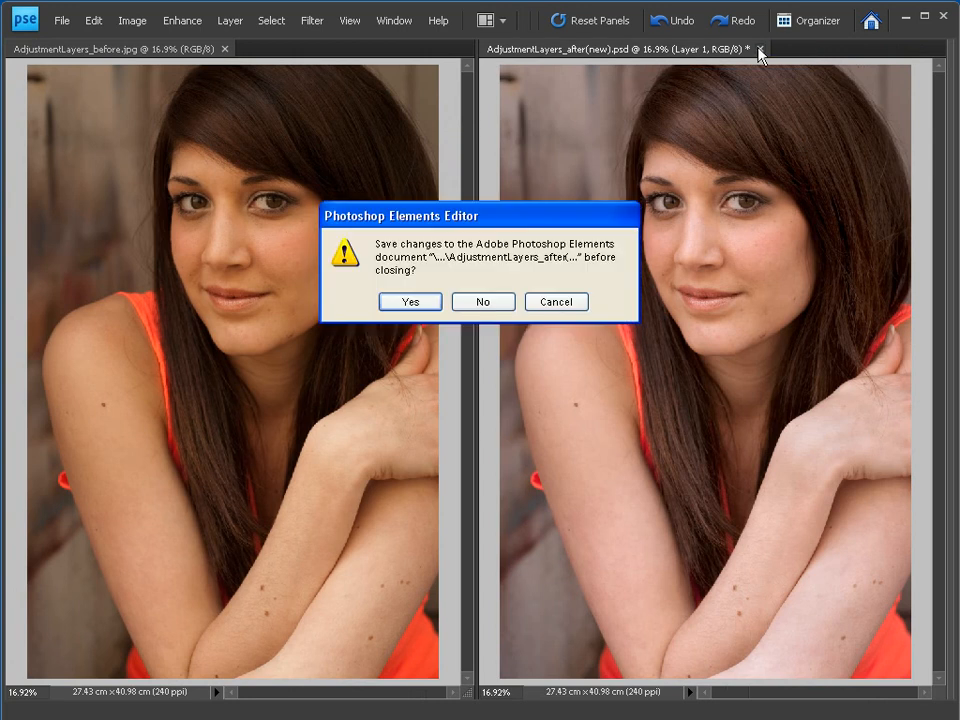
{"action": "left_click", "coordinate": [437, 308]}
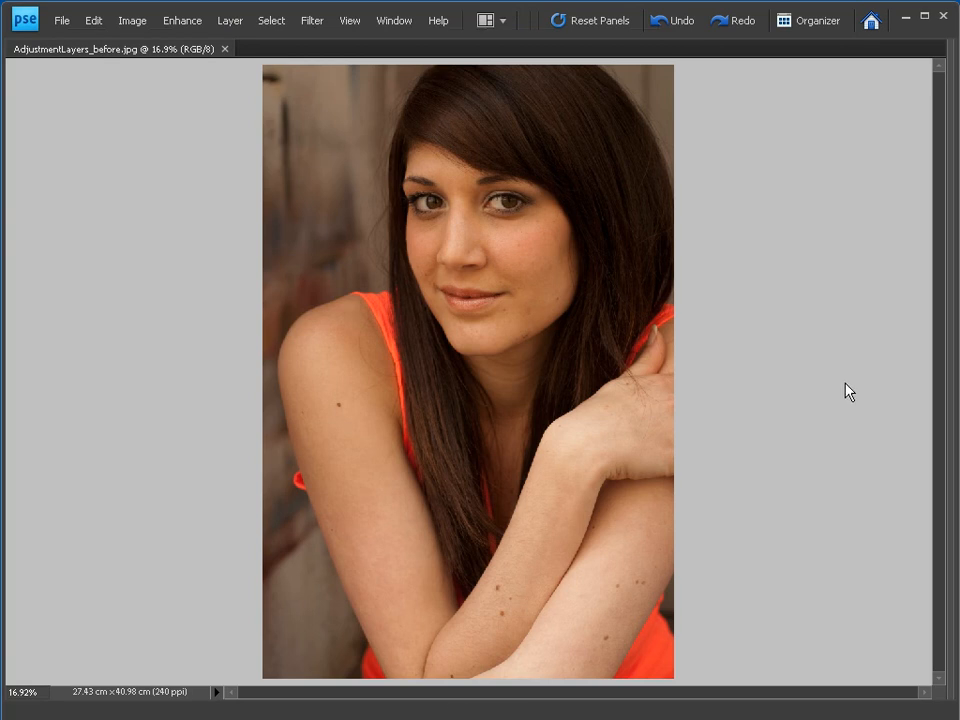
Display the Histogram with its channel set to RGB and float it beside the portrait.
{"action": "left_click", "coordinate": [399, 26]}
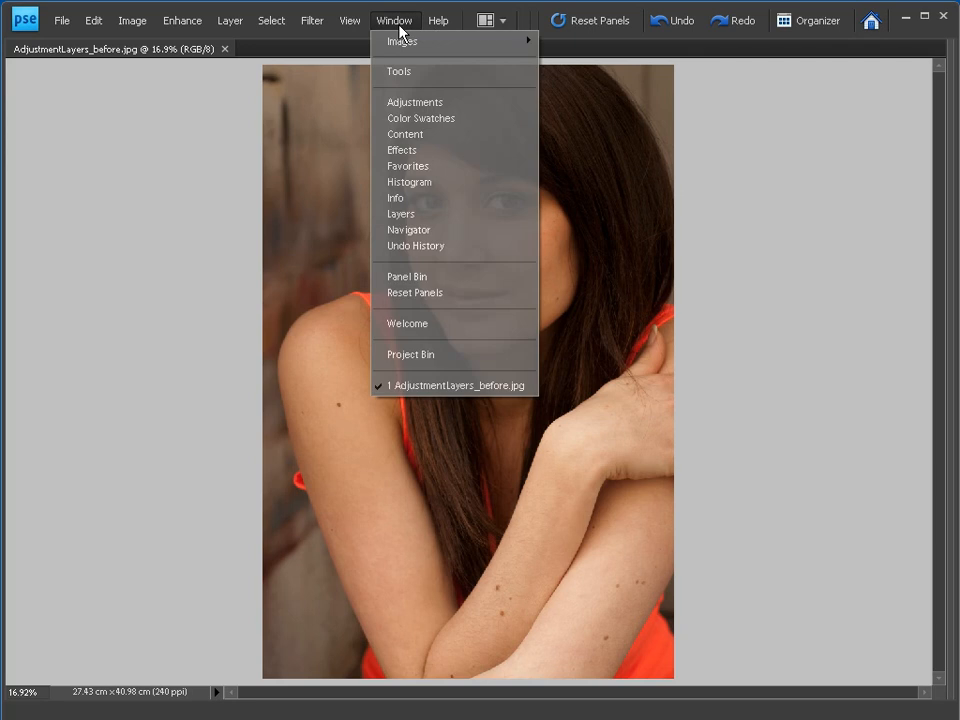
{"action": "left_click", "coordinate": [416, 183]}
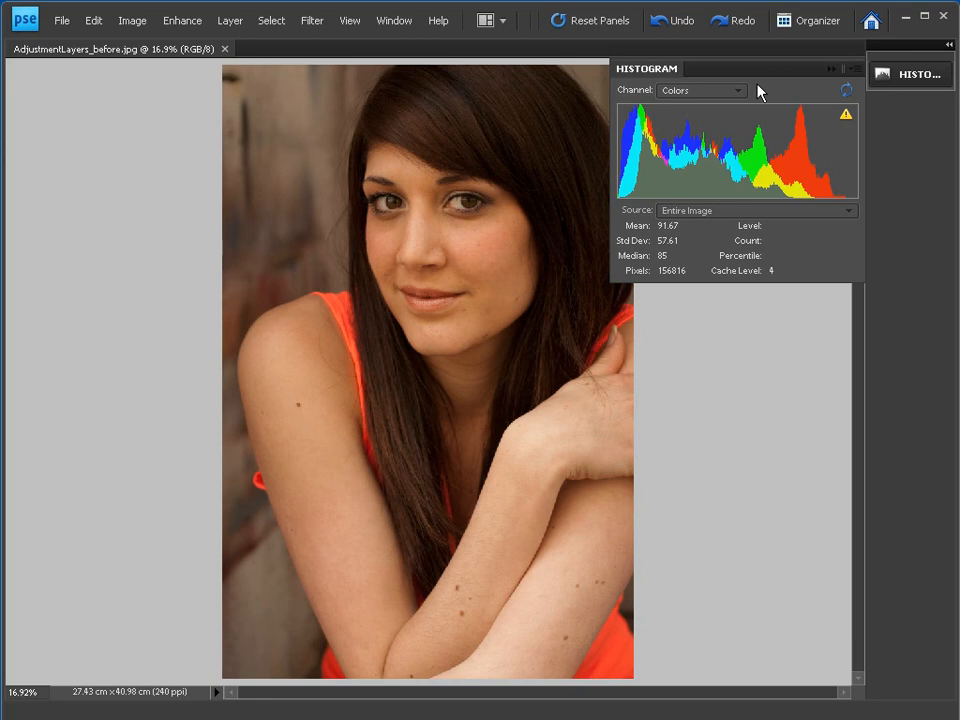
{"action": "left_click", "coordinate": [713, 92]}
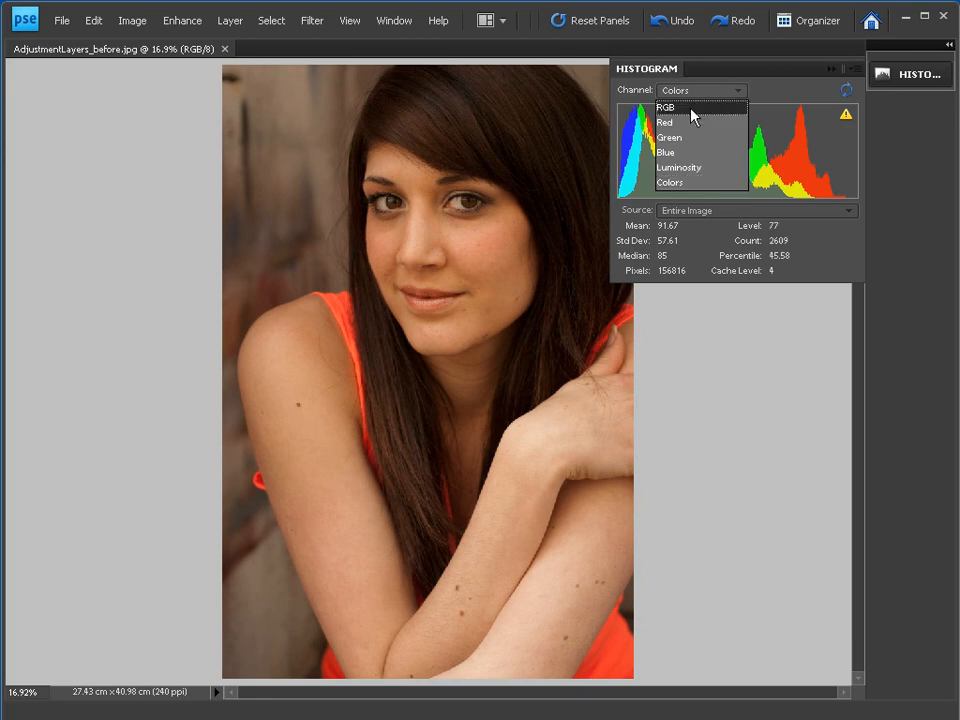
{"action": "left_click", "coordinate": [693, 117]}
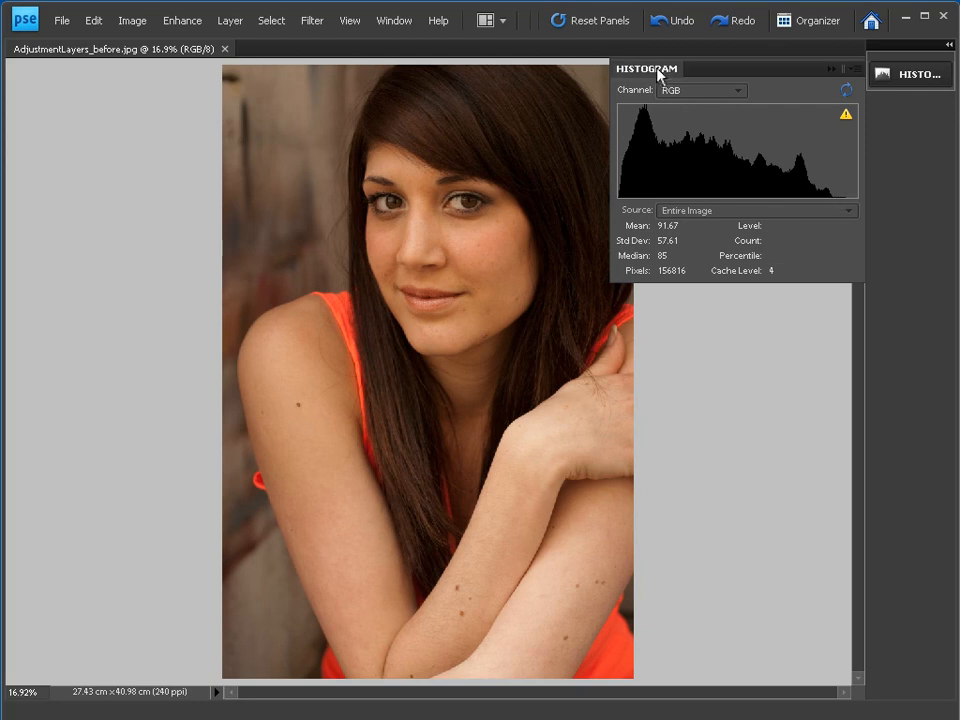
{"action": "left_click_drag", "start_coordinate": [659, 72], "coordinate": [66, 86]}
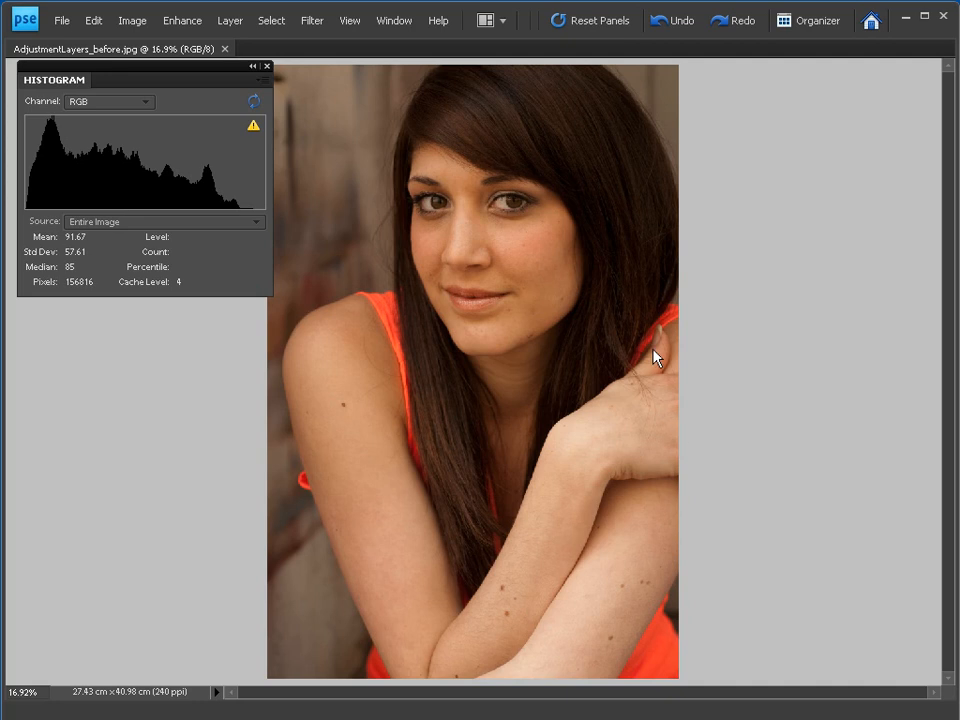
Display the layer list, float it at the portrait's other side and shorten it to make room below.
{"action": "left_click", "coordinate": [391, 22]}
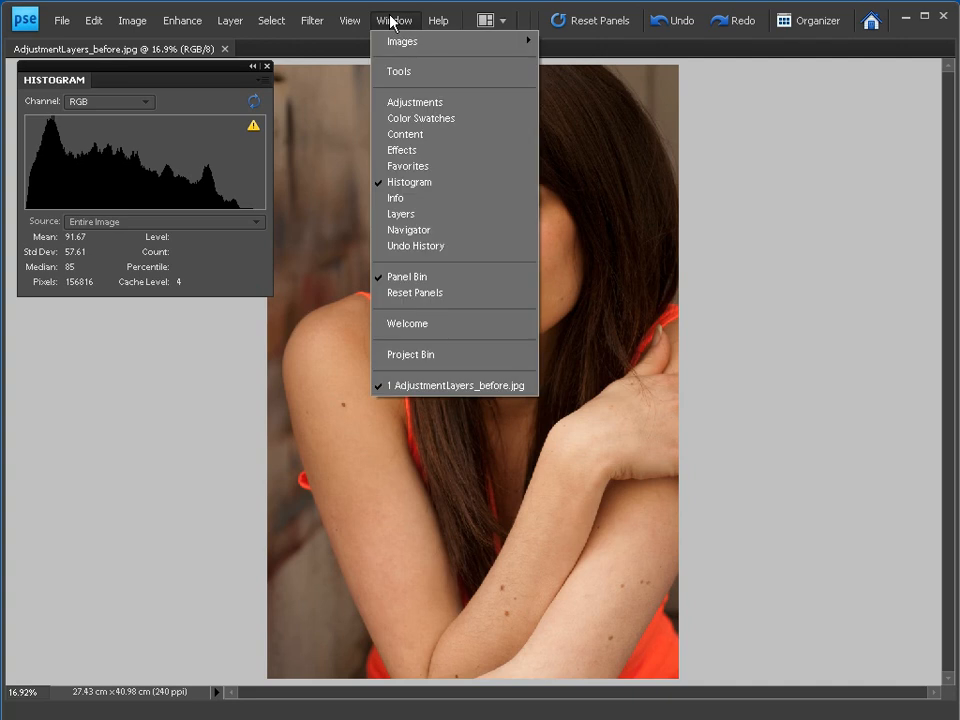
{"action": "left_click", "coordinate": [392, 214]}
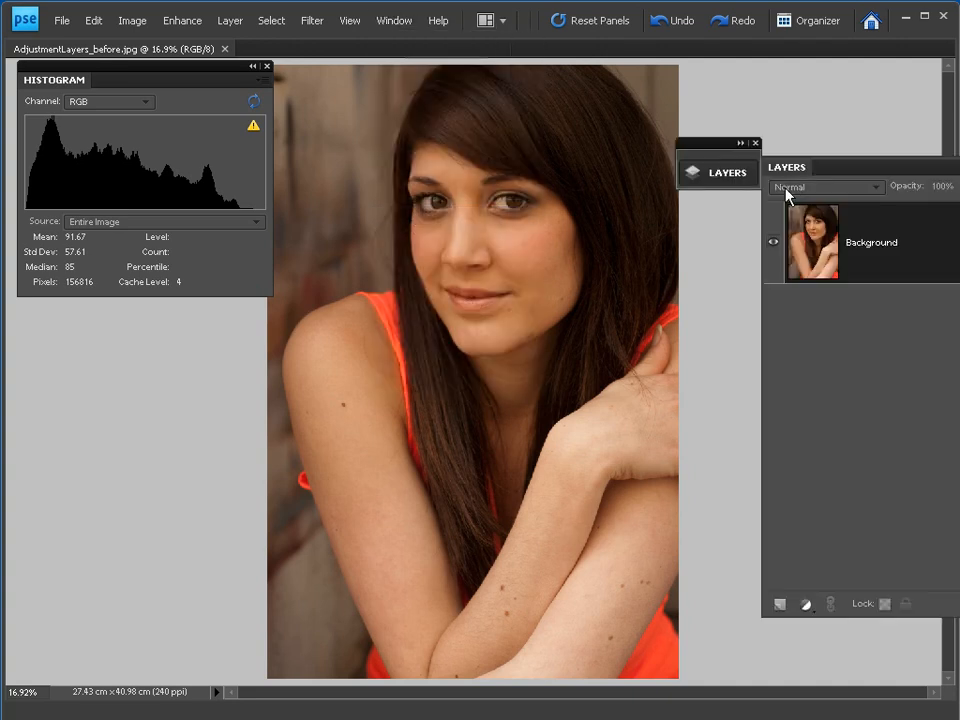
{"action": "left_click_drag", "start_coordinate": [789, 184], "coordinate": [678, 158]}
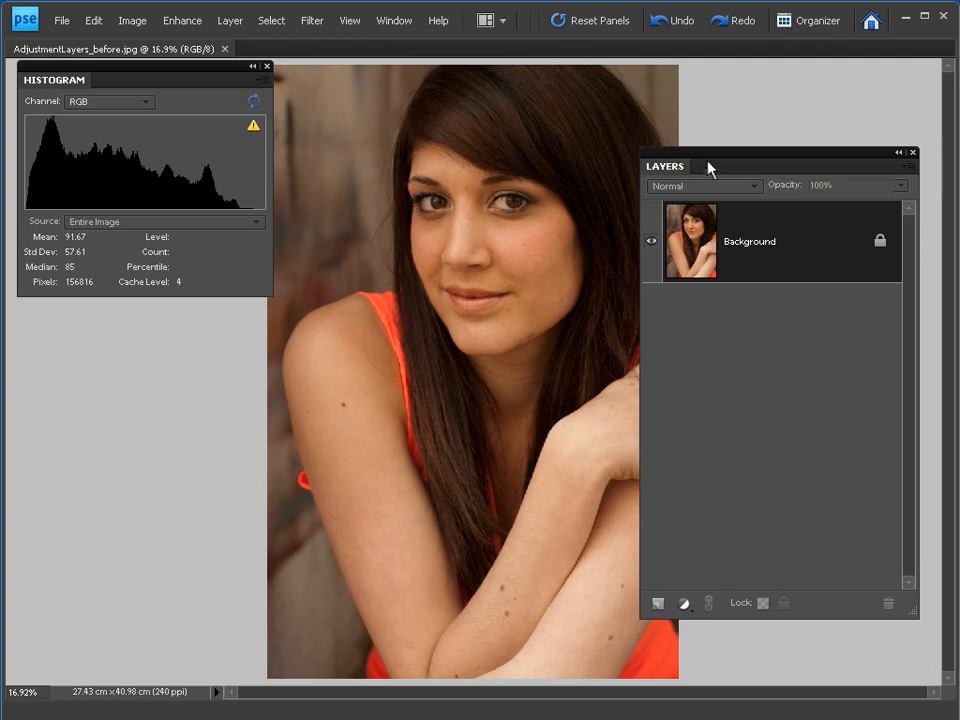
{"action": "left_click_drag", "start_coordinate": [676, 172], "coordinate": [687, 106]}
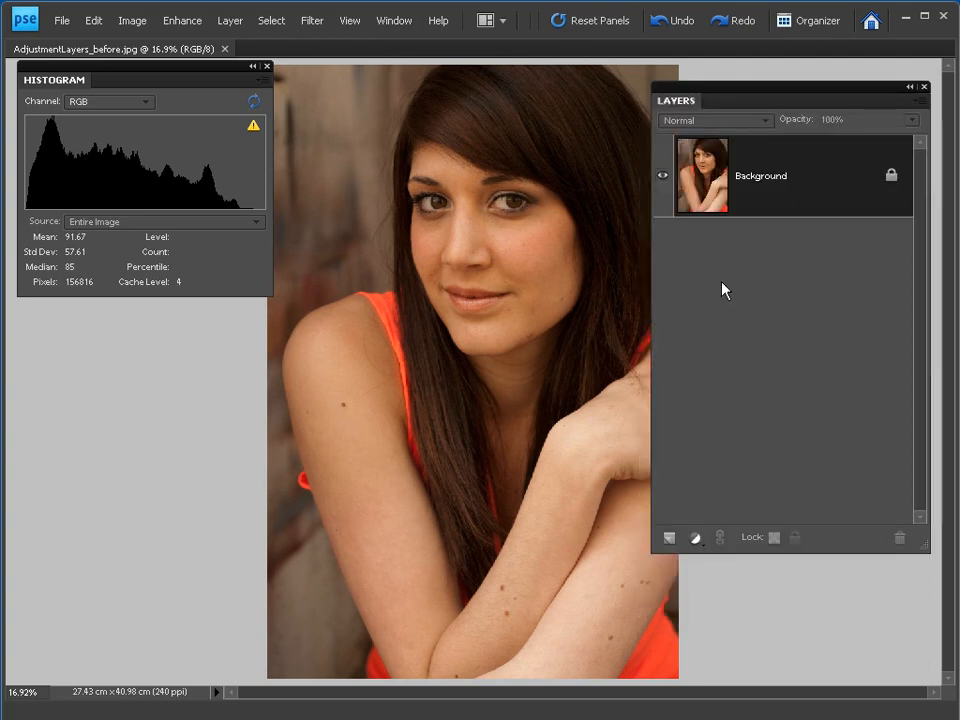
{"action": "left_click_drag", "start_coordinate": [919, 549], "coordinate": [905, 293]}
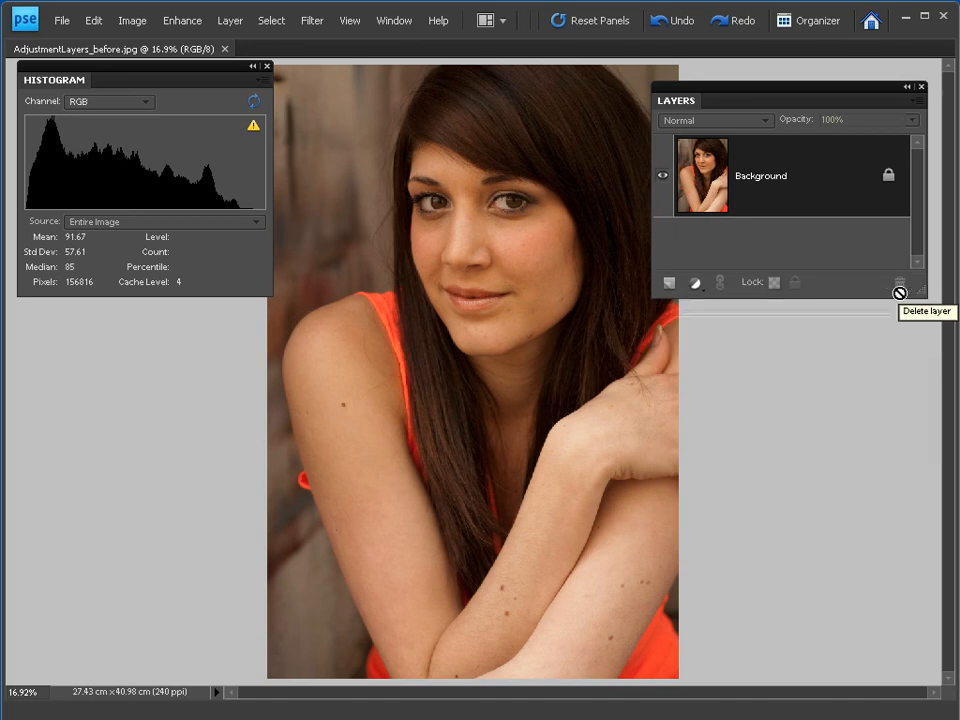
Add a Levels adjustment layer above the Background and dock its settings directly beneath the layer list.
{"action": "left_click", "coordinate": [694, 284]}
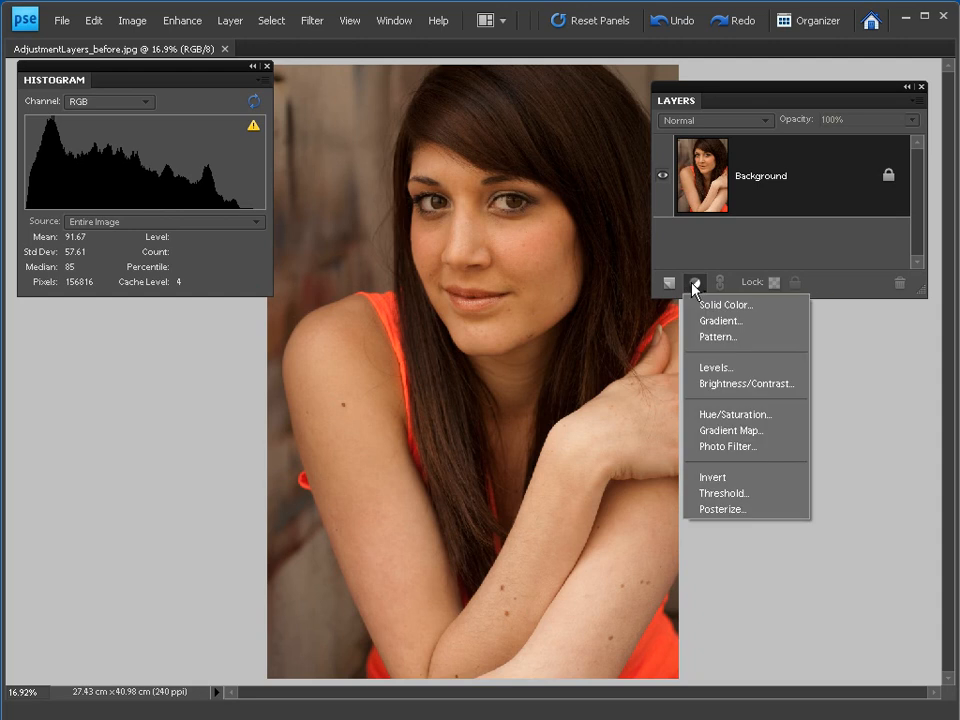
{"action": "left_click", "coordinate": [727, 368]}
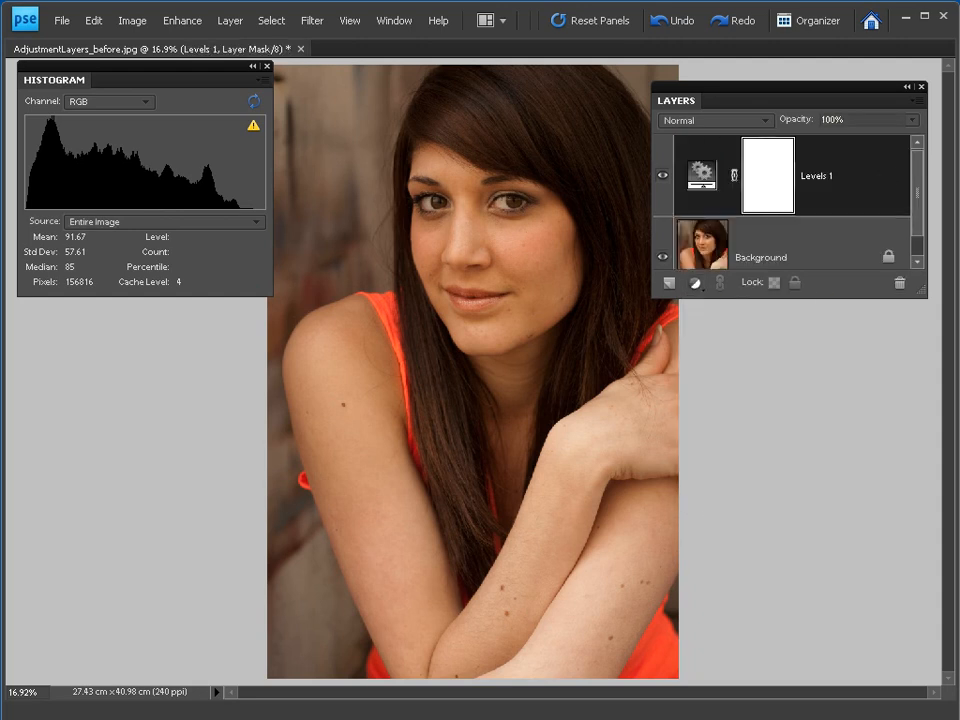
{"action": "left_click_drag", "start_coordinate": [806, 336], "coordinate": [700, 326]}
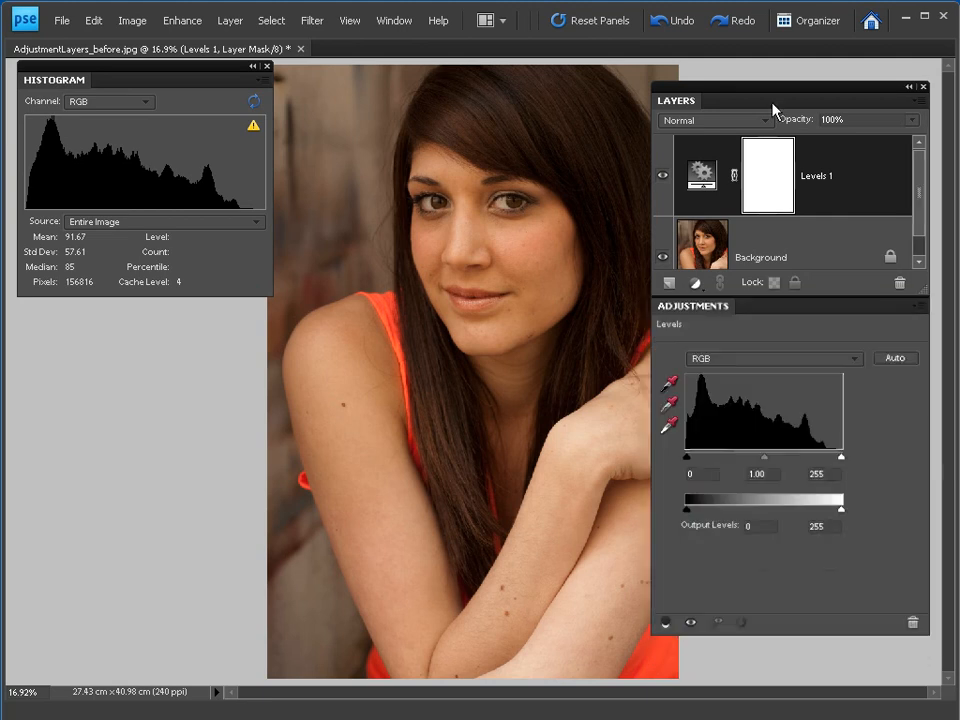
{"action": "mouse_move", "coordinate": [776, 98]}
{"action": "left_mouse_down"}
{"action": "mouse_move", "coordinate": [739, 90]}
{"action": "mouse_move", "coordinate": [767, 89]}
{"action": "left_mouse_up"}
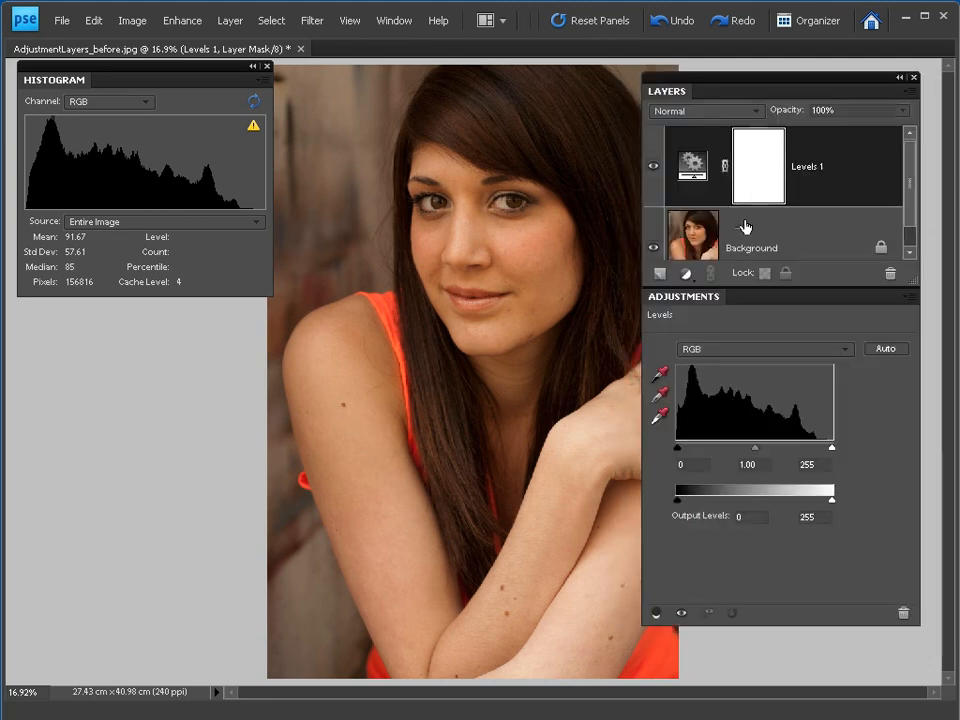
{"action": "left_click", "coordinate": [240, 29]}
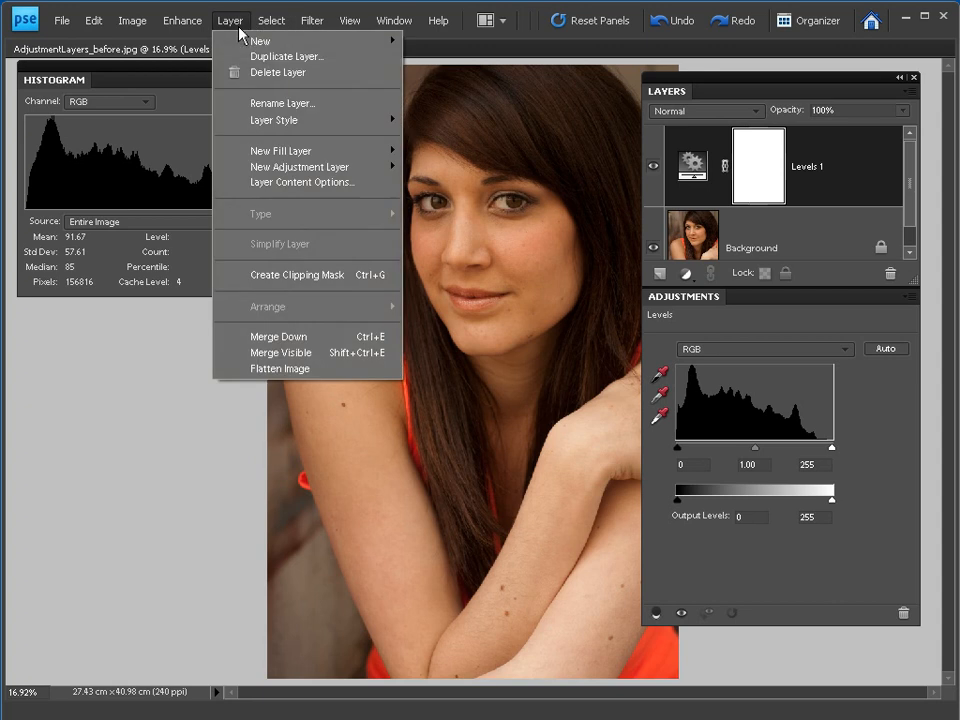
{"action": "mouse_move", "coordinate": [321, 167]}
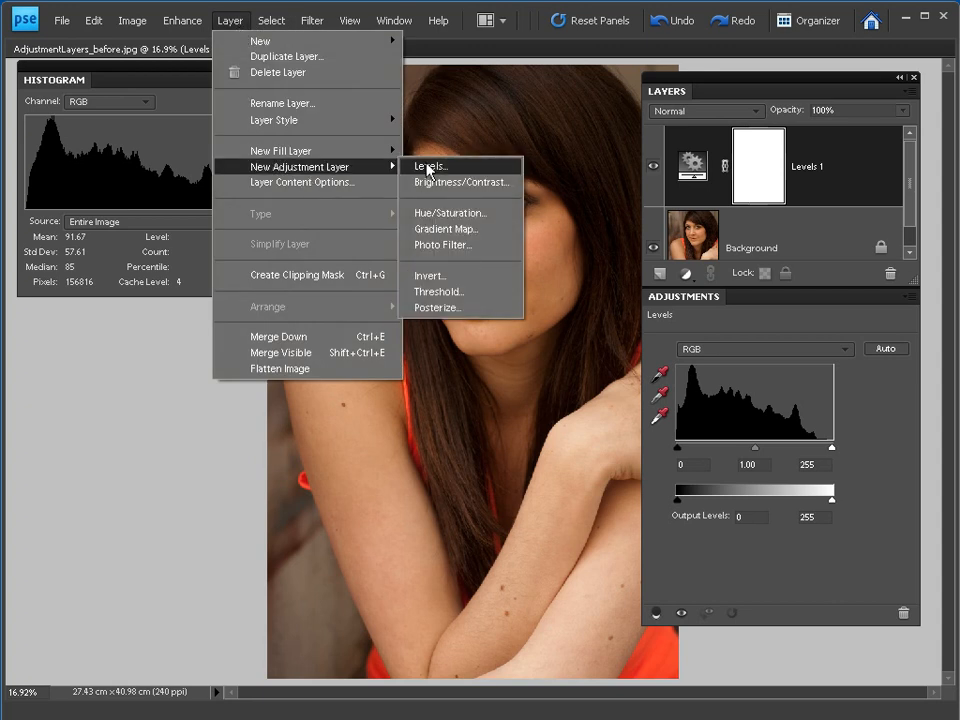
{"action": "left_click", "coordinate": [231, 19]}
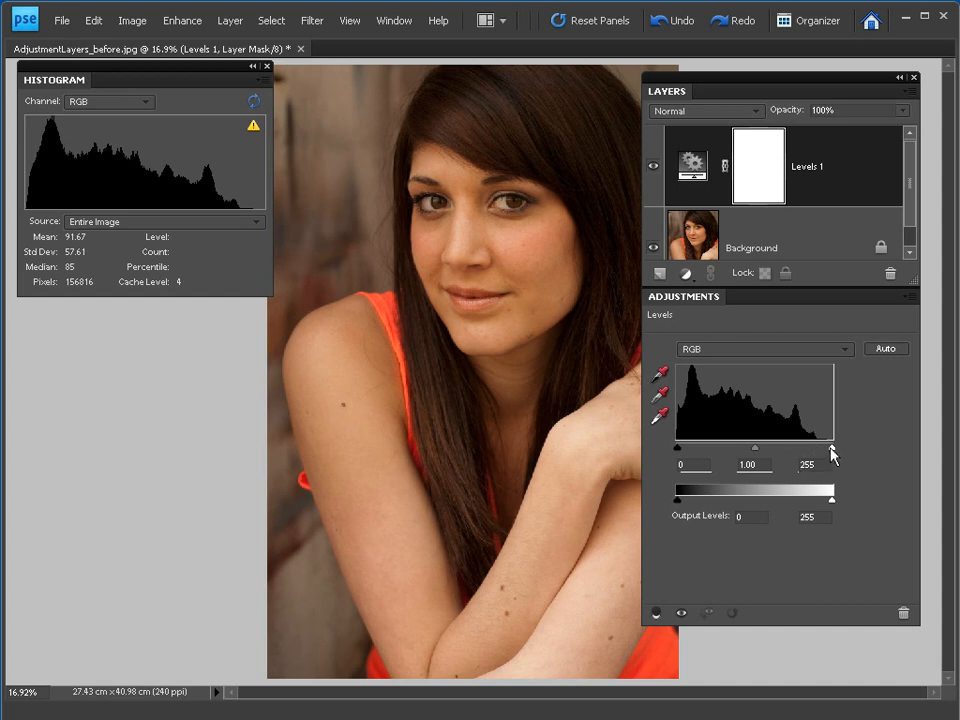
Set the Levels white input to 230 and compare the image and histogram with the layer hidden and shown.
{"action": "left_click_drag", "start_coordinate": [831, 448], "coordinate": [817, 448]}
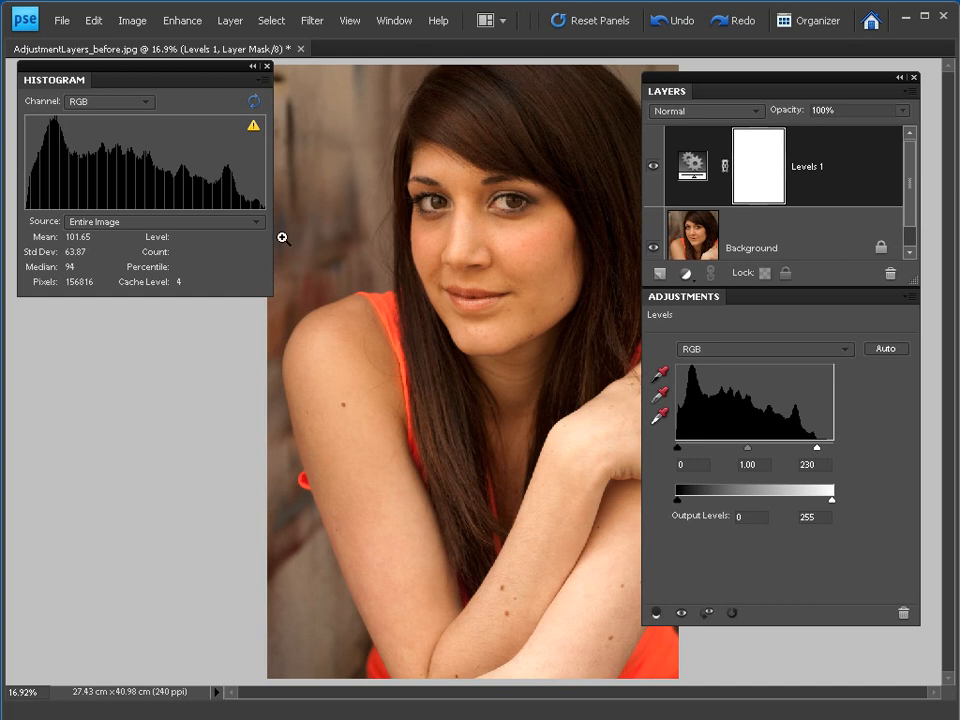
{"action": "mouse_move", "coordinate": [225, 204]}
{"action": "left_click", "coordinate": [653, 169]}
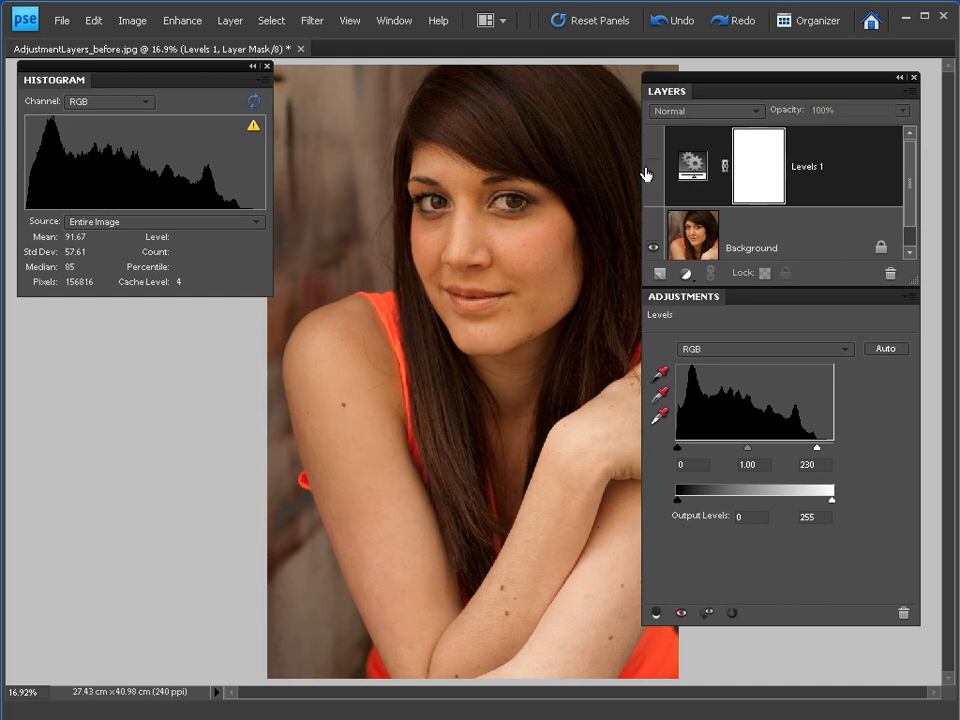
{"action": "mouse_move", "coordinate": [255, 205]}
{"action": "left_click", "coordinate": [654, 169]}
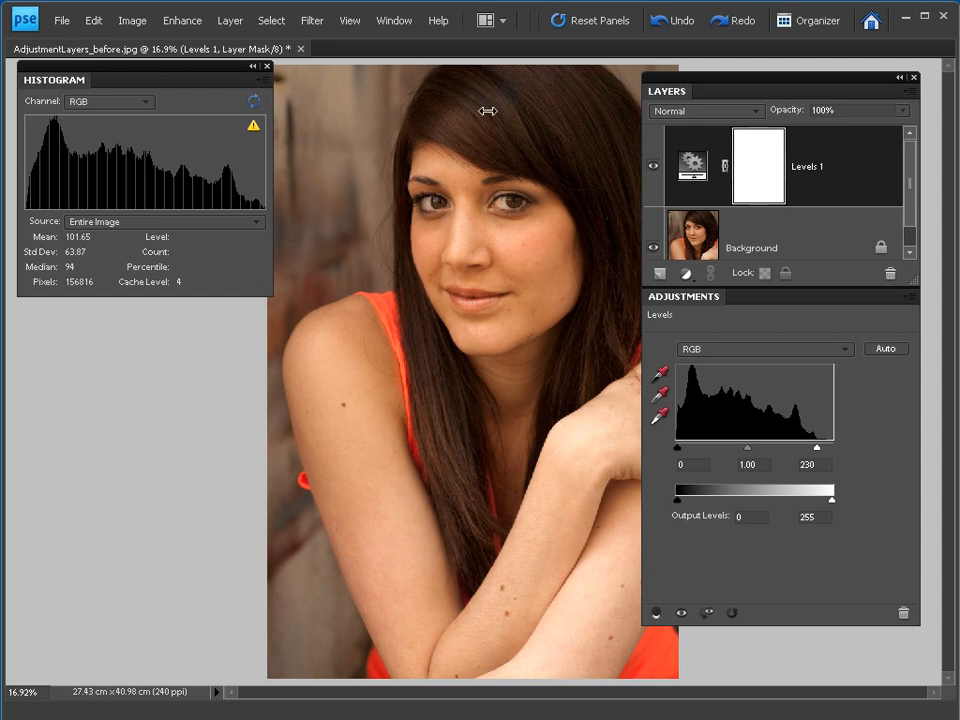
Add a Brightness/Contrast adjustment layer above Levels 1 with brightness 31 and contrast -10, enlarging the layer list to fit.
{"action": "left_click", "coordinate": [687, 275]}
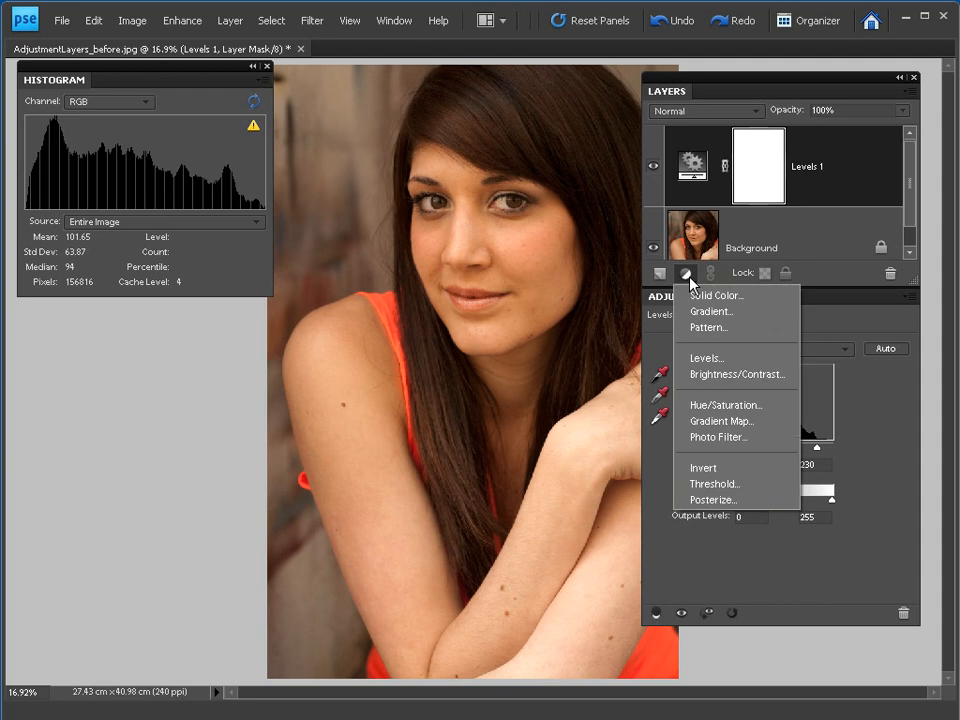
{"action": "left_click", "coordinate": [730, 375]}
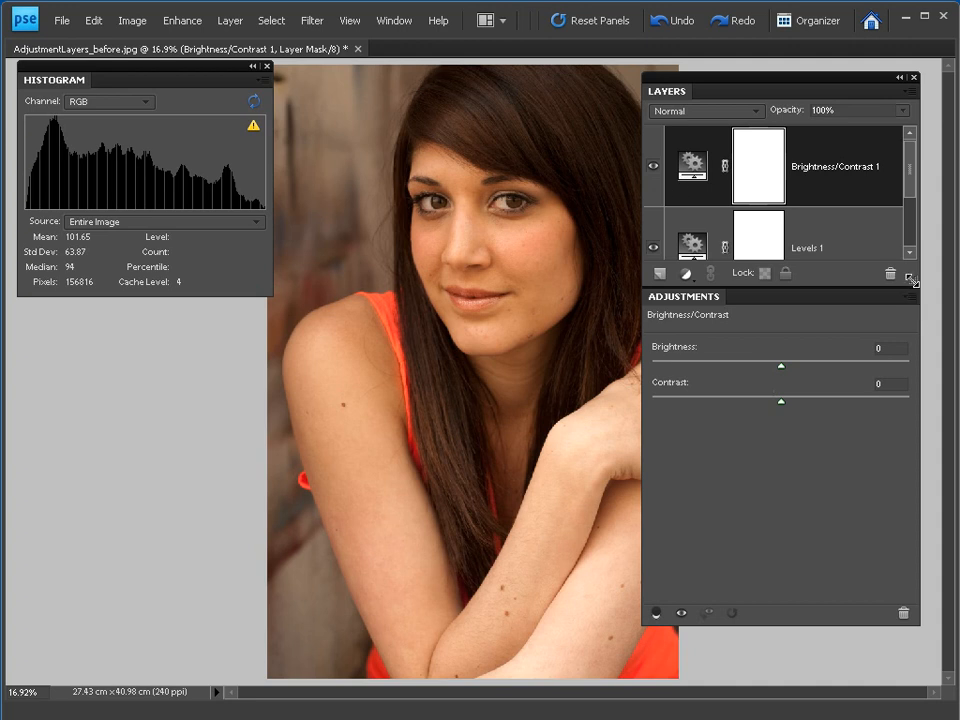
{"action": "left_click_drag", "start_coordinate": [912, 283], "coordinate": [916, 328]}
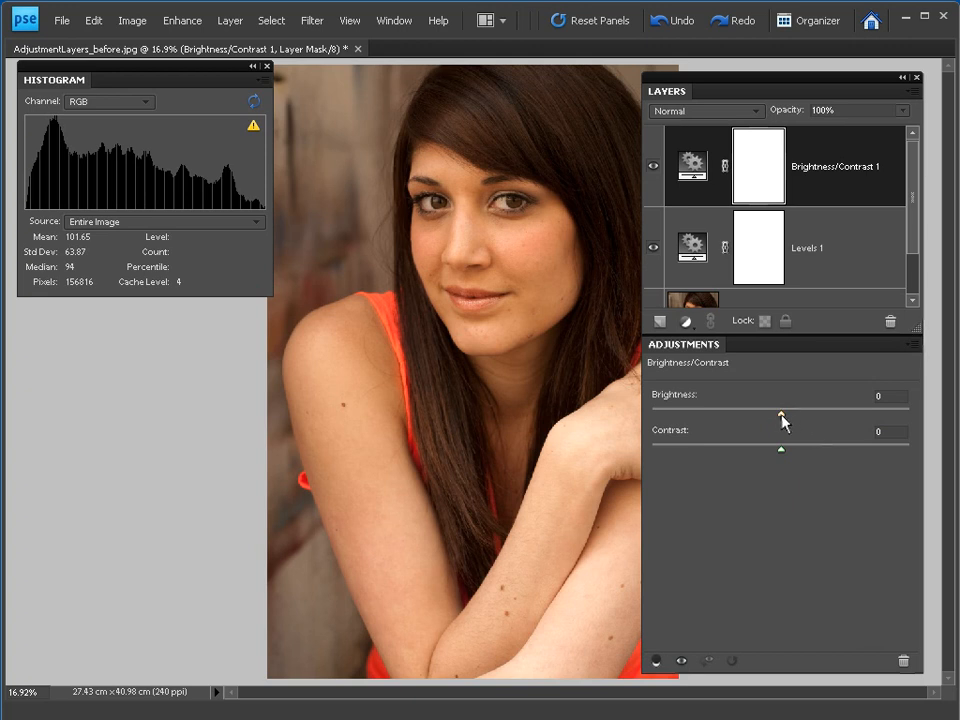
{"action": "left_click_drag", "start_coordinate": [782, 420], "coordinate": [754, 457]}
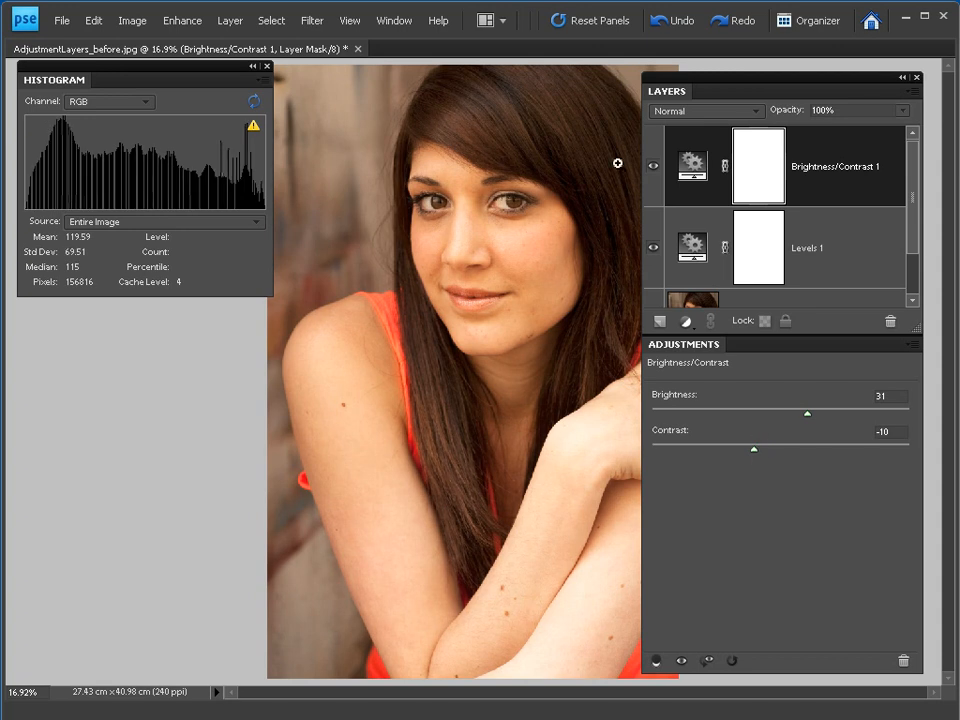
Compare the portrait with the Brightness/Contrast 1 layer hidden and shown, and invert that layer's mask to black.
{"action": "left_click", "coordinate": [653, 168]}
{"action": "left_click", "coordinate": [653, 169]}
{"action": "left_click", "coordinate": [653, 170]}
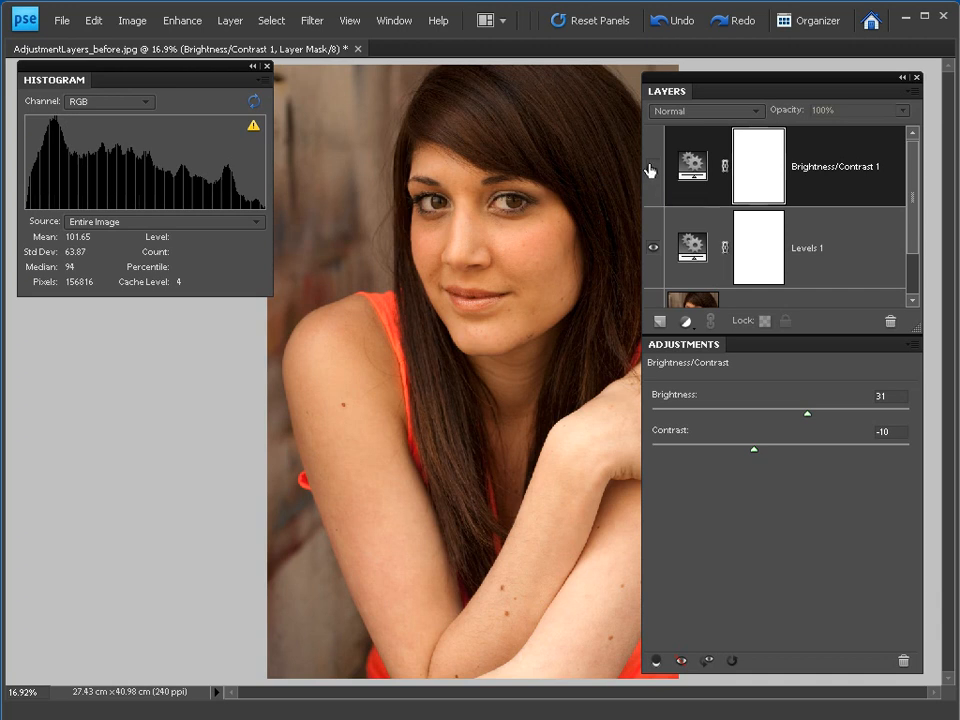
{"action": "left_click", "coordinate": [652, 170]}
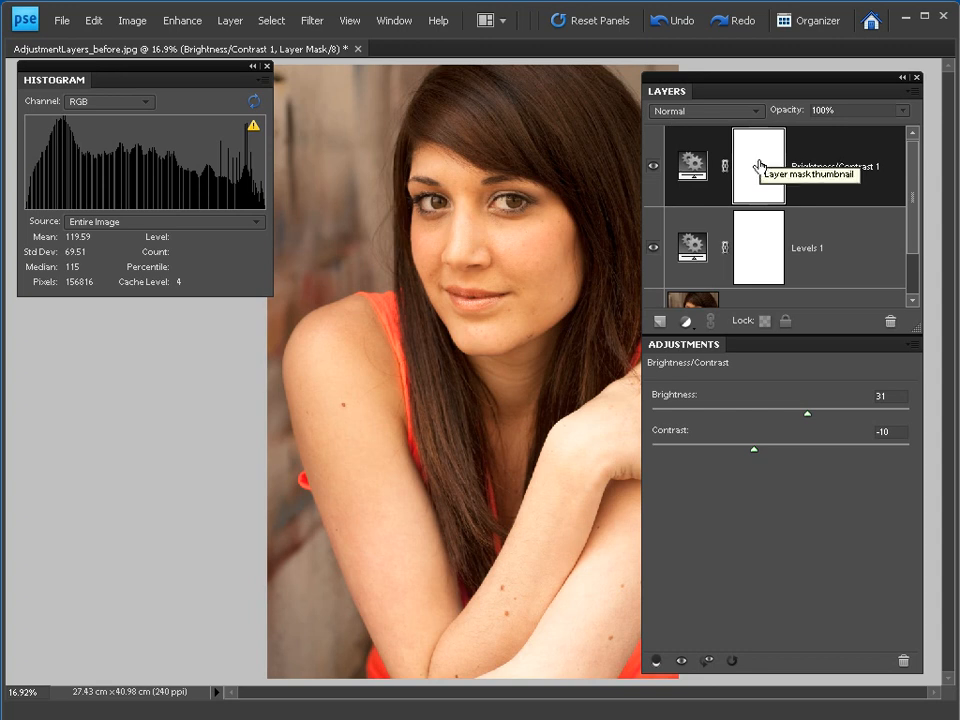
{"action": "key", "text": "ctrl+i"}
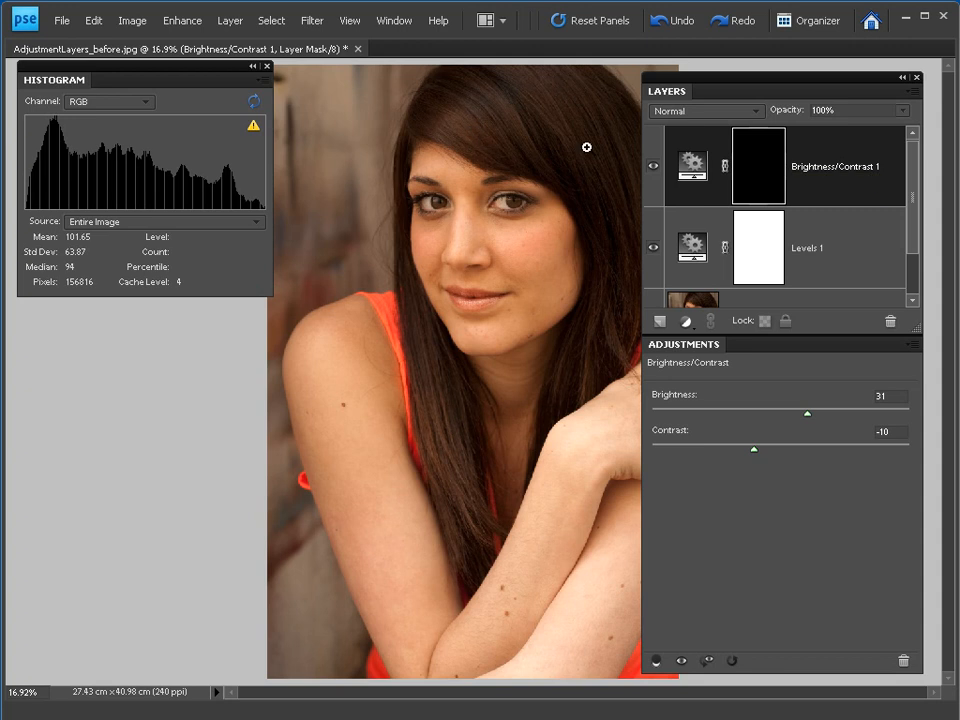
Hide the histogram and display the toolbox beside the portrait.
{"action": "key", "text": "Tab"}
{"action": "left_click", "coordinate": [267, 66]}
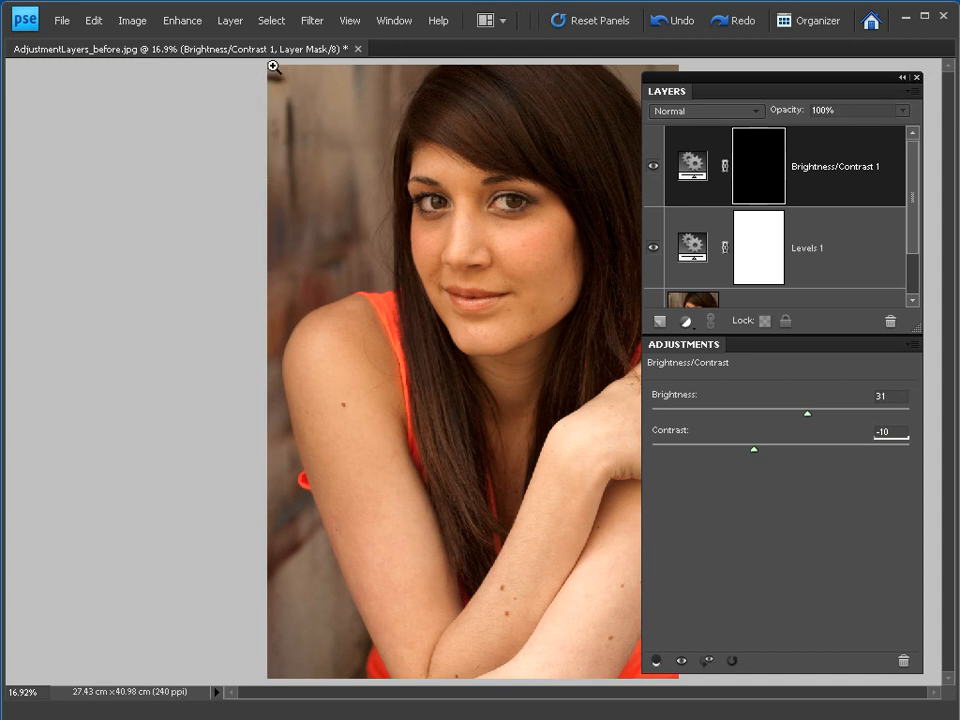
{"action": "left_click", "coordinate": [416, 21]}
{"action": "left_click", "coordinate": [400, 70]}
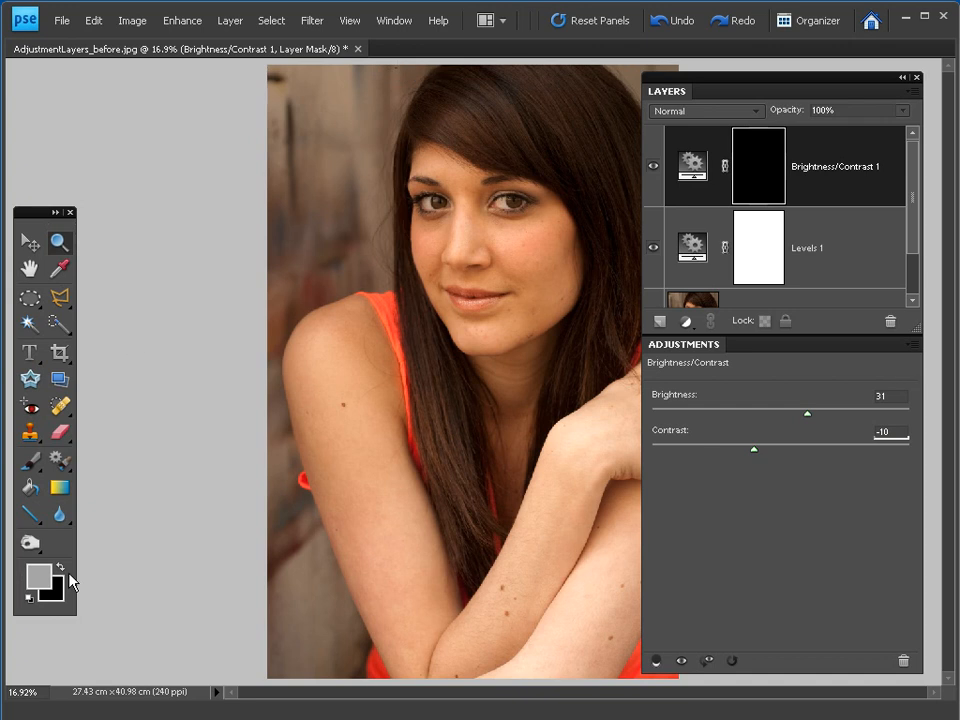
Prepare a soft 300 px brush with white as foreground color for painting on the Brightness/Contrast 1 mask.
{"action": "left_click_drag", "start_coordinate": [45, 458], "coordinate": [125, 465]}
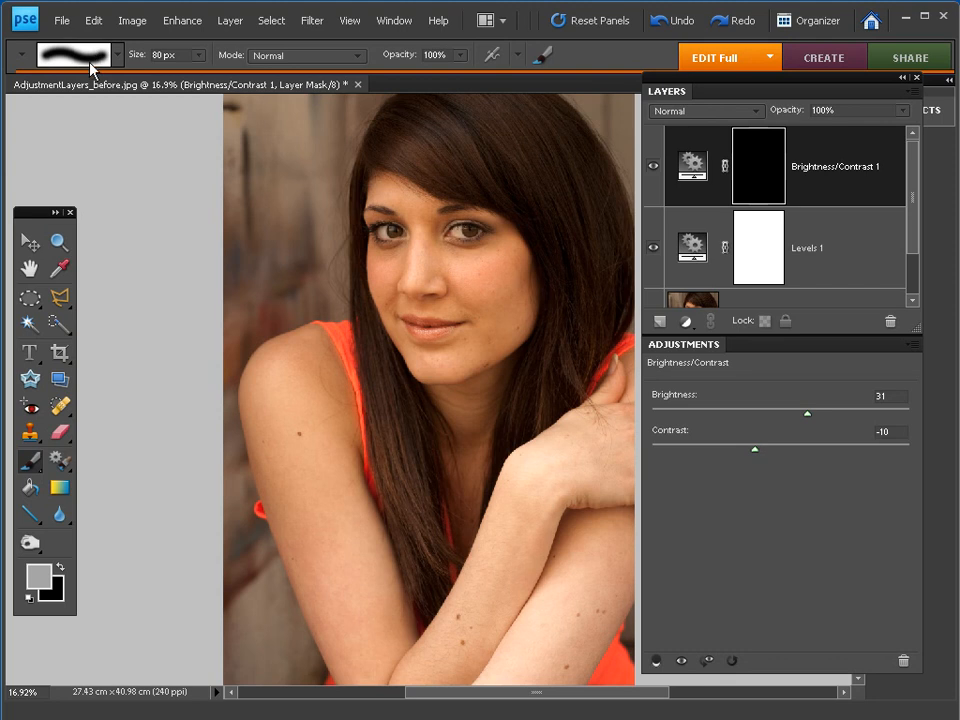
{"action": "left_click", "coordinate": [88, 58]}
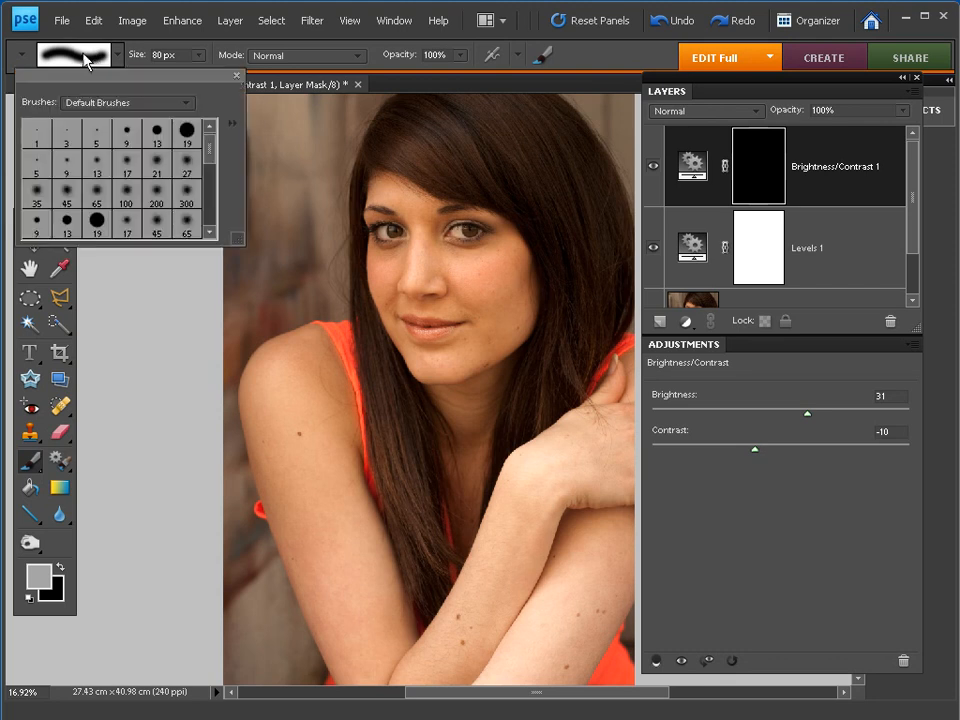
{"action": "left_click", "coordinate": [185, 195]}
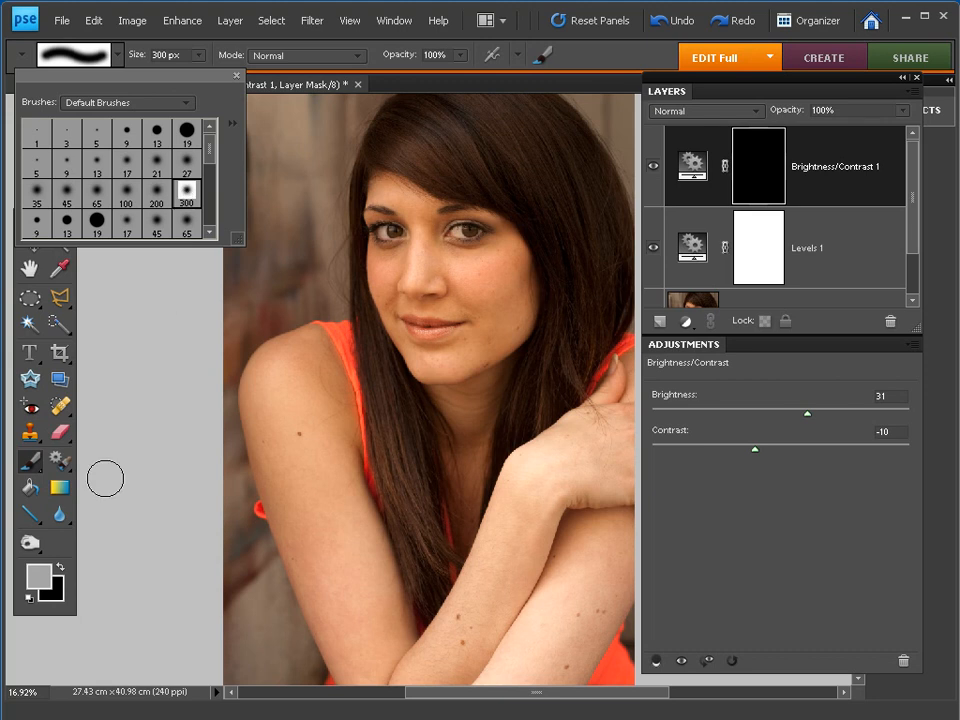
{"action": "left_click", "coordinate": [756, 176]}
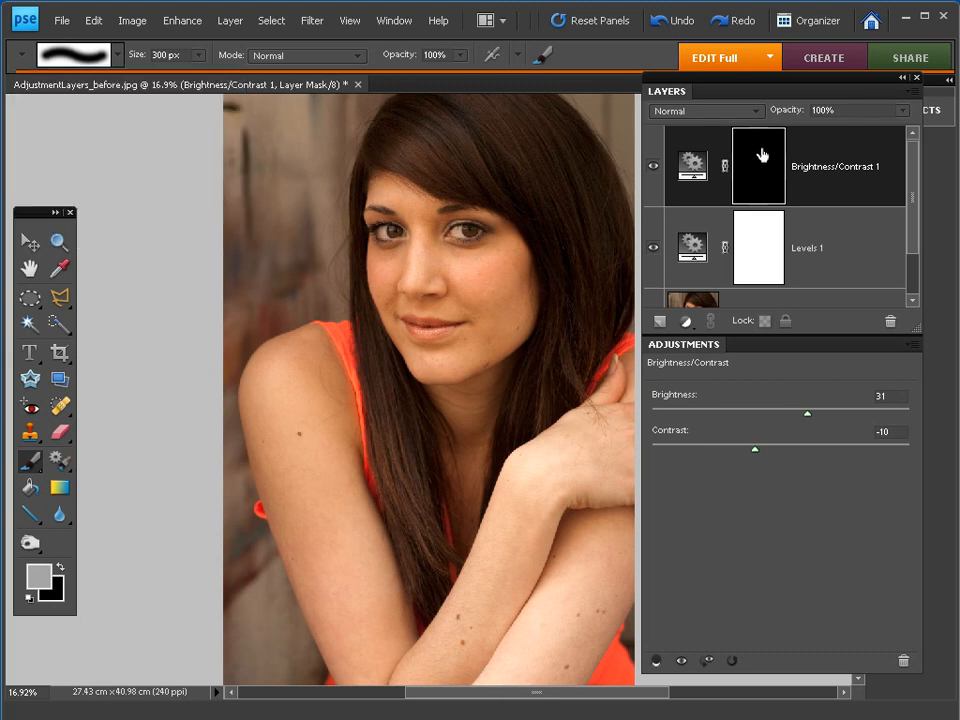
{"action": "left_click", "coordinate": [30, 600]}
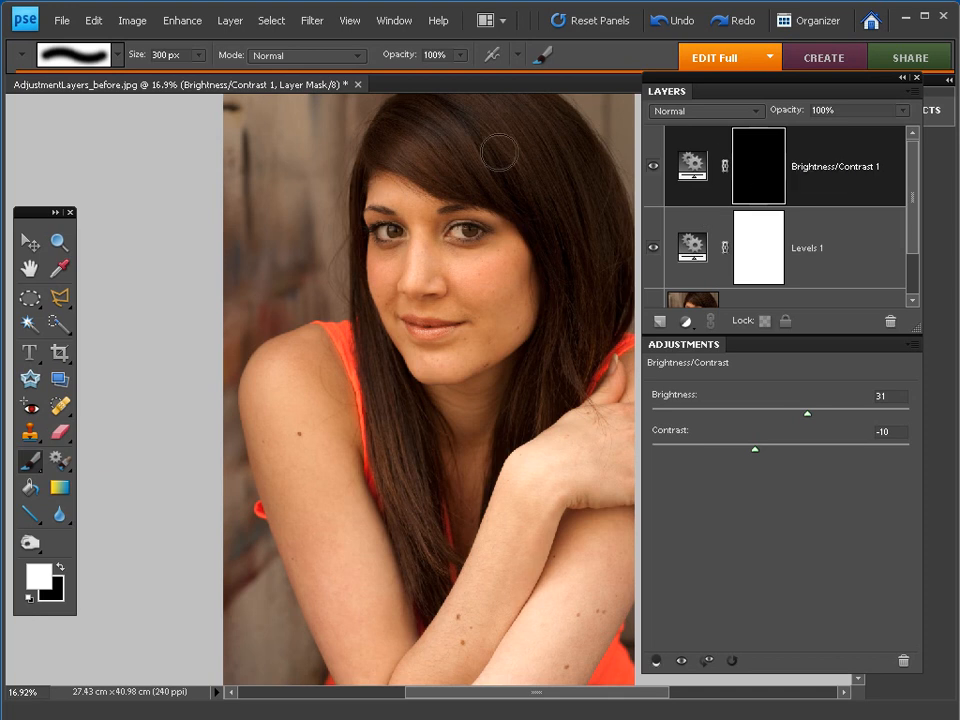
Paint white on the Brightness/Contrast 1 mask over the hair's crown and far side, comparing with the layer hidden and shown.
{"action": "mouse_move", "coordinate": [436, 152]}
{"action": "left_mouse_down"}
{"action": "mouse_move", "coordinate": [509, 116]}
{"action": "mouse_move", "coordinate": [482, 128]}
{"action": "mouse_move", "coordinate": [516, 121]}
{"action": "mouse_move", "coordinate": [572, 141]}
{"action": "mouse_move", "coordinate": [491, 132]}
{"action": "mouse_move", "coordinate": [484, 116]}
{"action": "mouse_move", "coordinate": [453, 128]}
{"action": "mouse_move", "coordinate": [458, 116]}
{"action": "mouse_move", "coordinate": [411, 157]}
{"action": "mouse_move", "coordinate": [409, 146]}
{"action": "mouse_move", "coordinate": [465, 117]}
{"action": "left_mouse_up"}
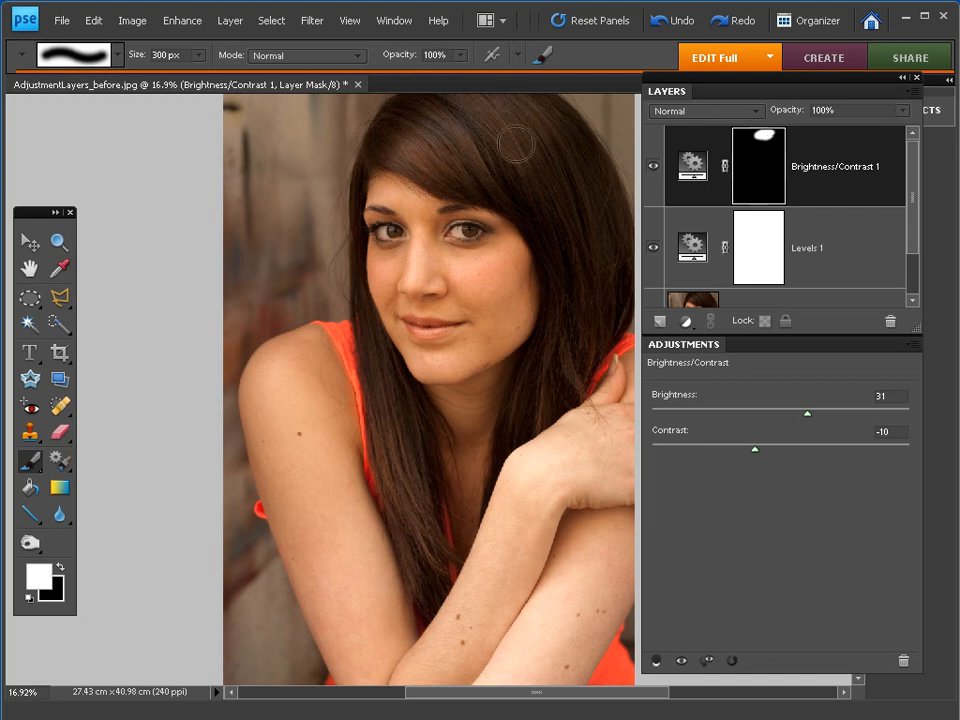
{"action": "left_click", "coordinate": [651, 170]}
{"action": "left_click", "coordinate": [650, 171]}
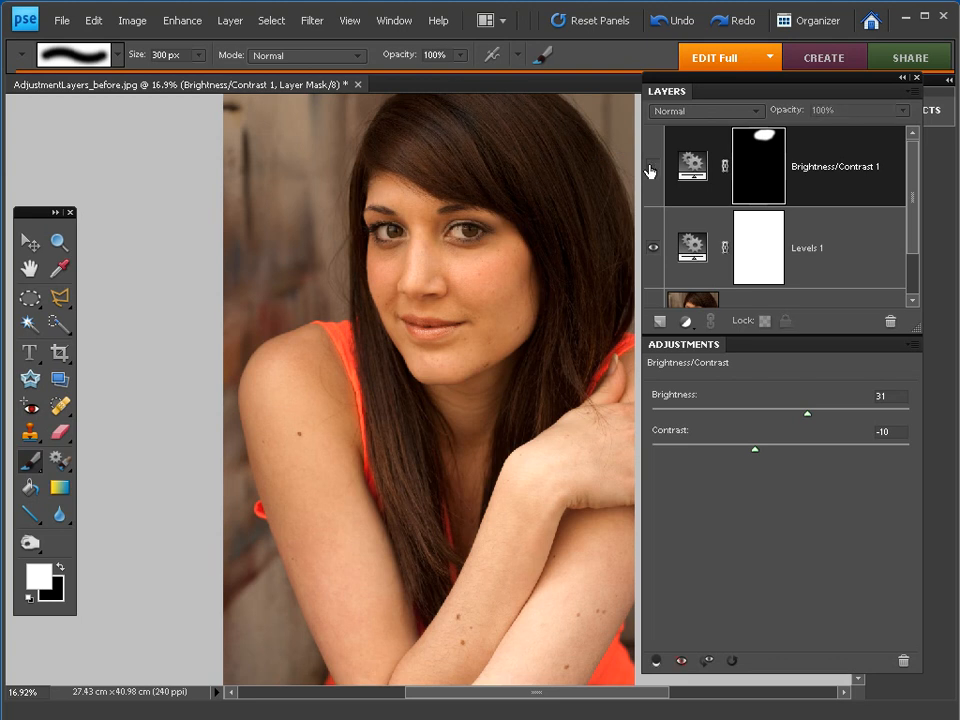
{"action": "left_click", "coordinate": [650, 171]}
{"action": "mouse_move", "coordinate": [561, 204]}
{"action": "left_mouse_down"}
{"action": "mouse_move", "coordinate": [528, 180]}
{"action": "mouse_move", "coordinate": [538, 176]}
{"action": "mouse_move", "coordinate": [562, 237]}
{"action": "mouse_move", "coordinate": [562, 213]}
{"action": "mouse_move", "coordinate": [535, 168]}
{"action": "mouse_move", "coordinate": [555, 216]}
{"action": "mouse_move", "coordinate": [563, 169]}
{"action": "mouse_move", "coordinate": [581, 147]}
{"action": "mouse_move", "coordinate": [596, 247]}
{"action": "mouse_move", "coordinate": [594, 269]}
{"action": "mouse_move", "coordinate": [577, 297]}
{"action": "left_mouse_up"}
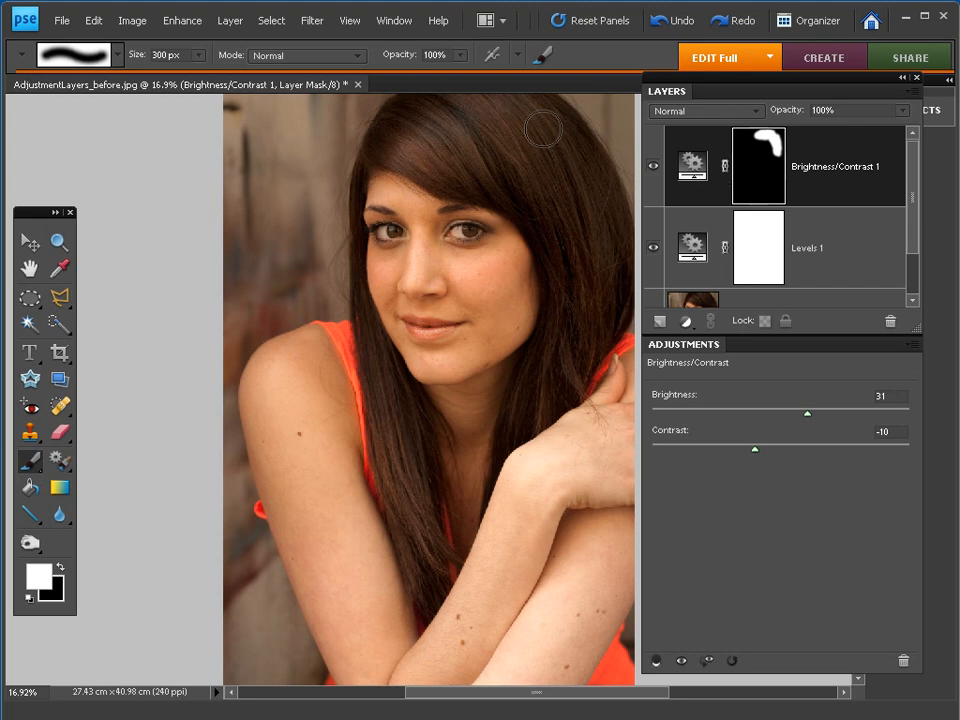
{"action": "left_click", "coordinate": [655, 170]}
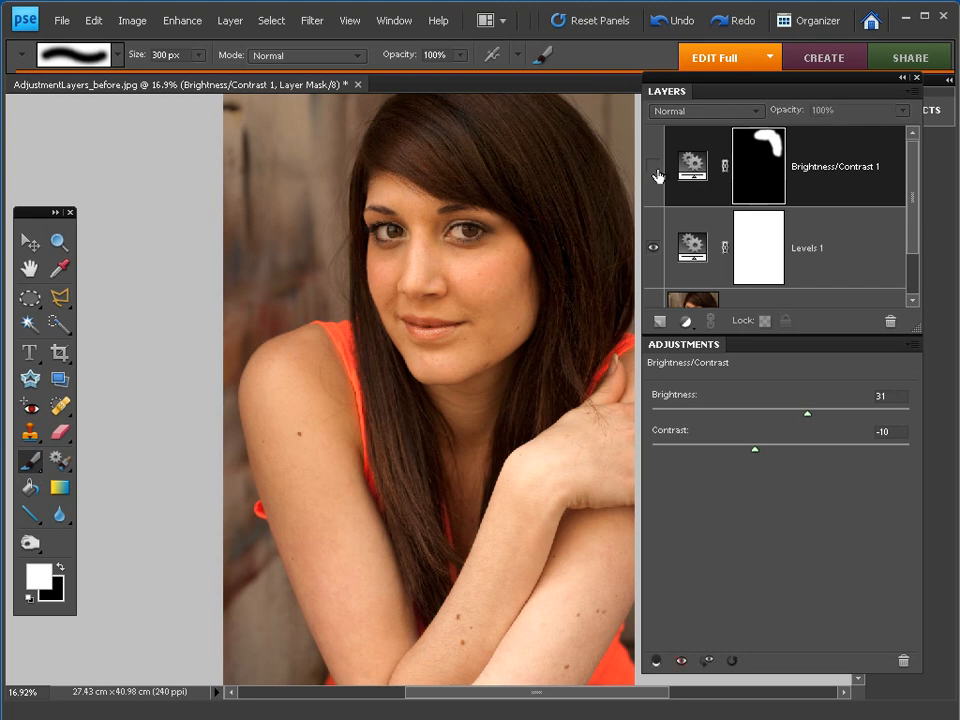
{"action": "left_click", "coordinate": [655, 168]}
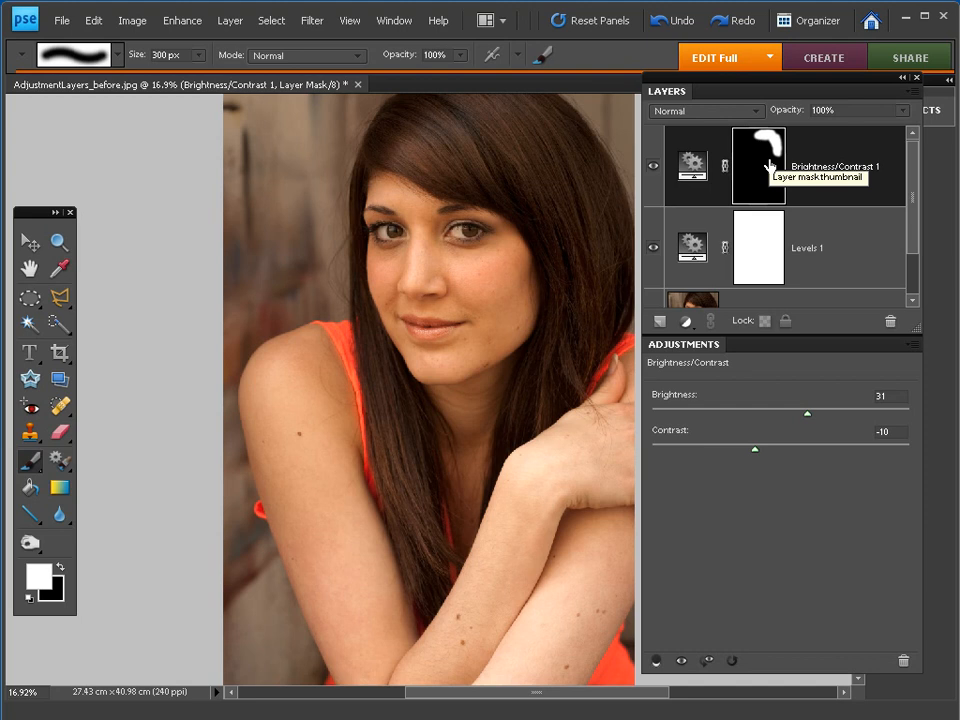
Paint black on the mask along the hair beside the face, and restore the brightening there with white strokes.
{"action": "left_click", "coordinate": [61, 567]}
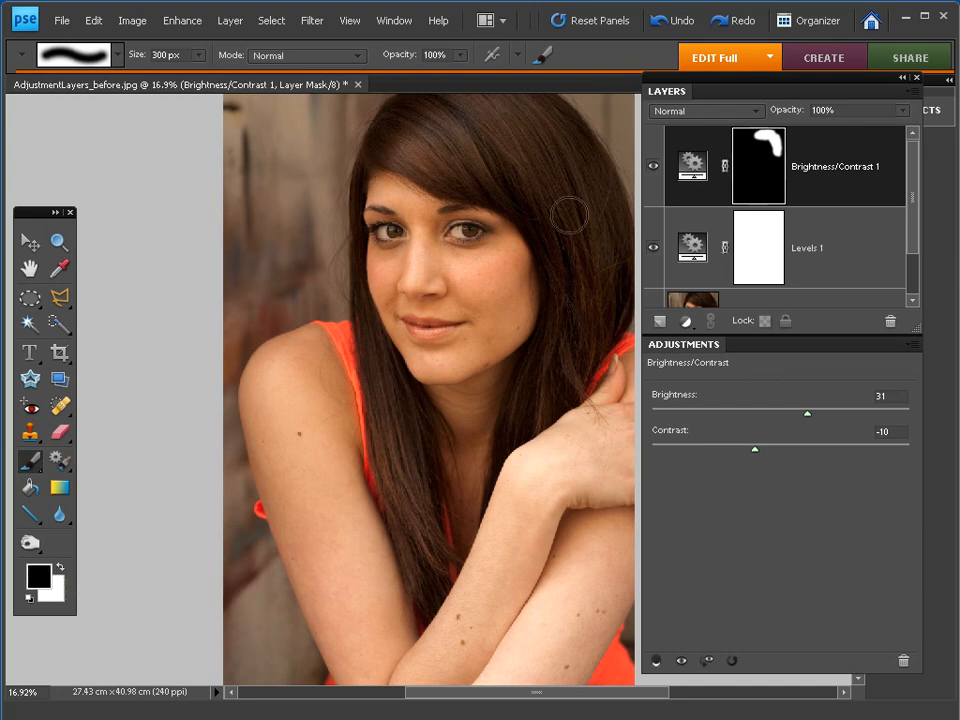
{"action": "mouse_move", "coordinate": [568, 210]}
{"action": "left_mouse_down"}
{"action": "mouse_move", "coordinate": [578, 266]}
{"action": "mouse_move", "coordinate": [575, 215]}
{"action": "mouse_move", "coordinate": [595, 253]}
{"action": "mouse_move", "coordinate": [591, 200]}
{"action": "mouse_move", "coordinate": [605, 246]}
{"action": "mouse_move", "coordinate": [595, 216]}
{"action": "mouse_move", "coordinate": [559, 184]}
{"action": "mouse_move", "coordinate": [572, 203]}
{"action": "mouse_move", "coordinate": [585, 195]}
{"action": "mouse_move", "coordinate": [585, 176]}
{"action": "mouse_move", "coordinate": [608, 280]}
{"action": "mouse_move", "coordinate": [586, 241]}
{"action": "mouse_move", "coordinate": [578, 289]}
{"action": "left_mouse_up"}
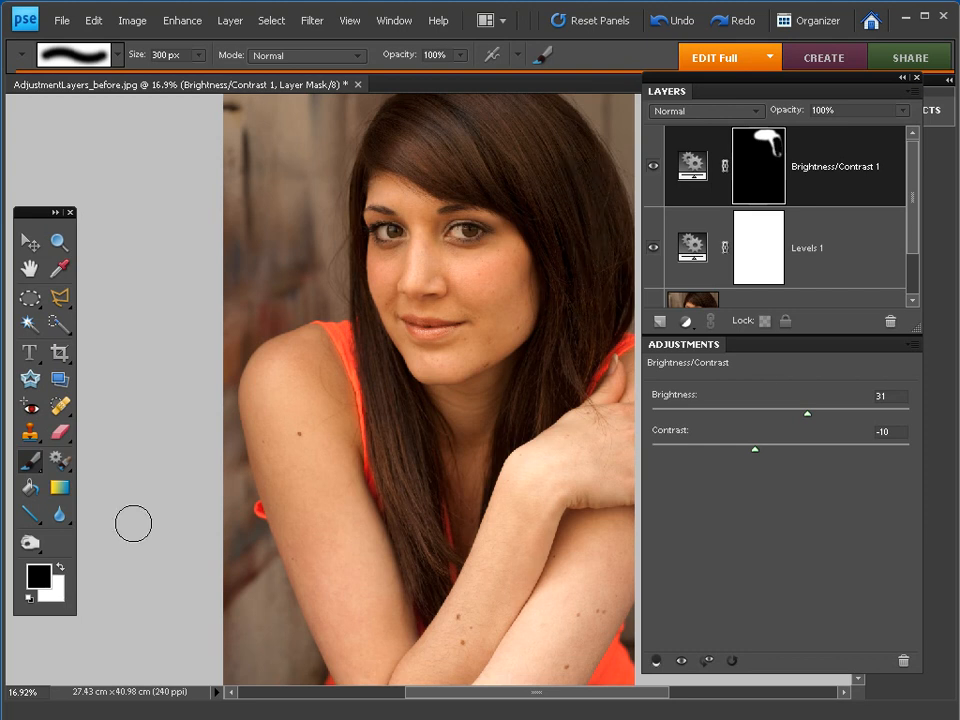
{"action": "left_click", "coordinate": [61, 567]}
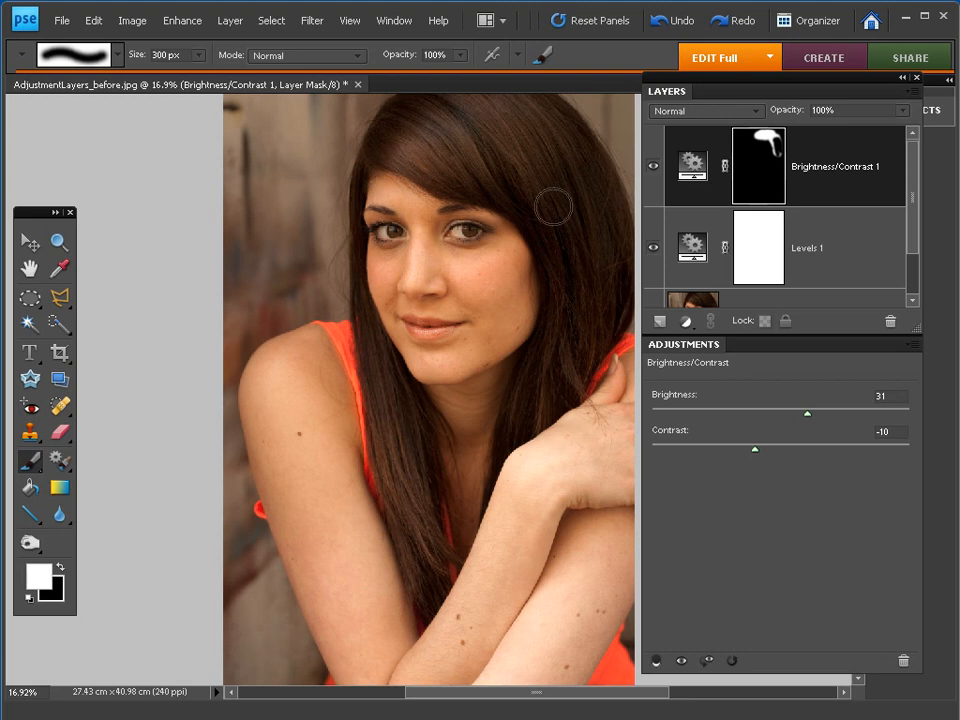
{"action": "mouse_move", "coordinate": [578, 233]}
{"action": "left_mouse_down"}
{"action": "mouse_move", "coordinate": [541, 165]}
{"action": "mouse_move", "coordinate": [588, 266]}
{"action": "mouse_move", "coordinate": [561, 153]}
{"action": "mouse_move", "coordinate": [602, 218]}
{"action": "mouse_move", "coordinate": [561, 160]}
{"action": "left_mouse_up"}
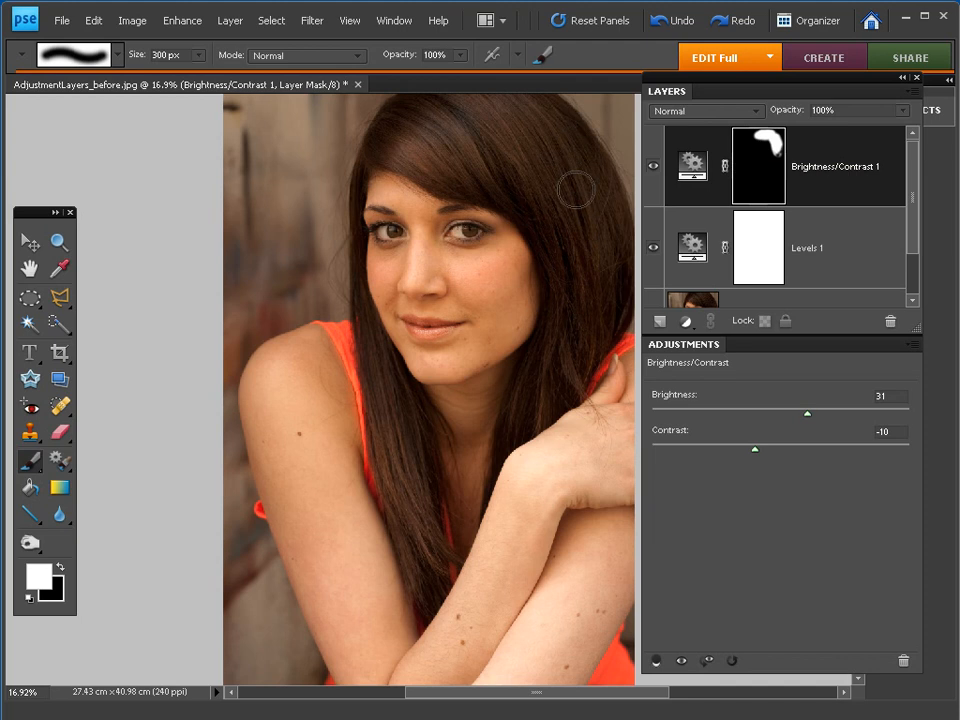
View the Brightness/Contrast 1 mask on its own, return to the image, and compare the portrait with the mask disabled and enabled.
{"action": "left_click", "coordinate": [760, 172], "text": "alt"}
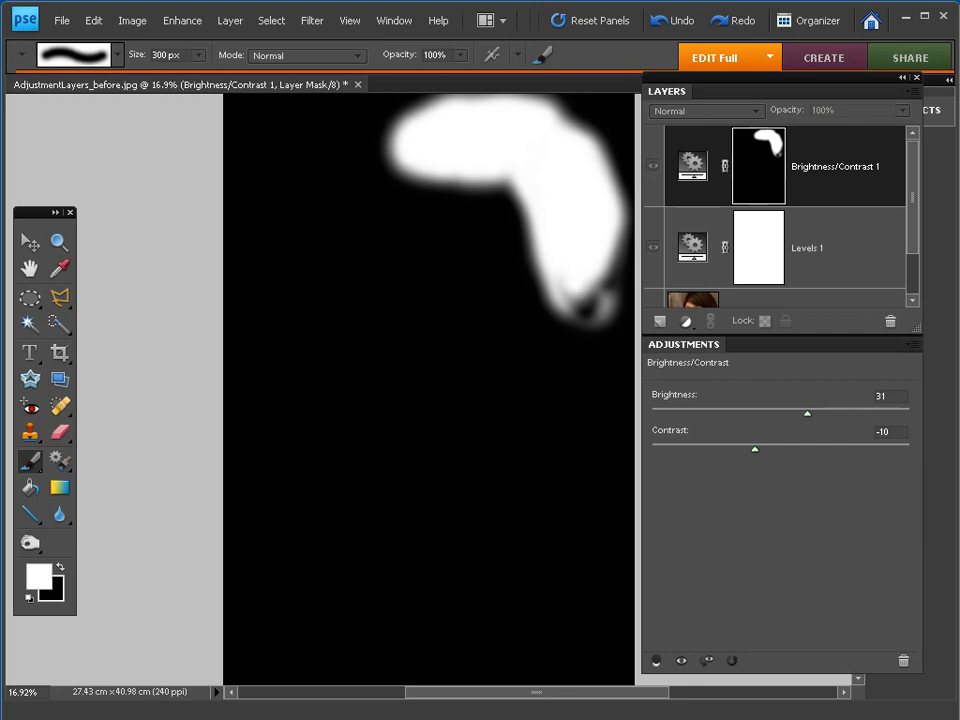
{"action": "left_click", "coordinate": [689, 162]}
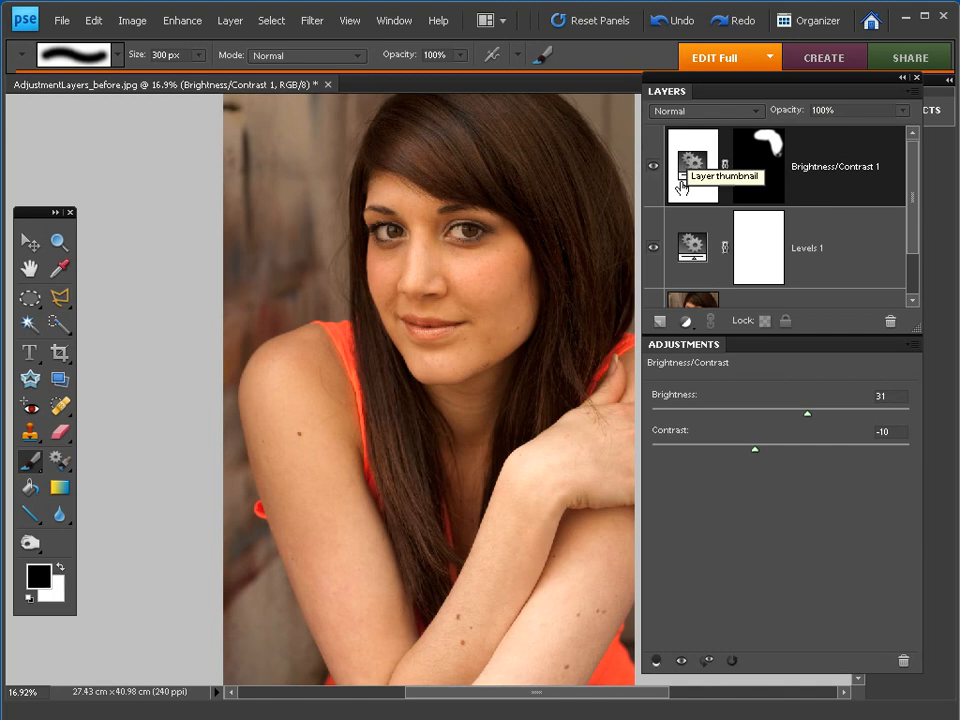
{"action": "left_click", "coordinate": [765, 165], "text": "shift"}
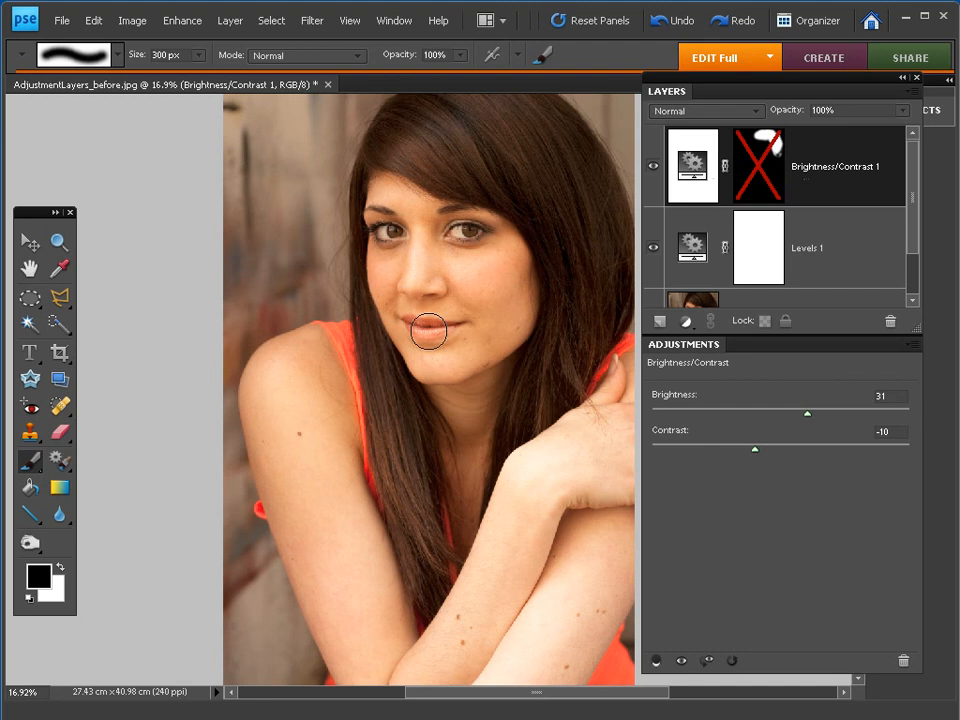
{"action": "left_click", "coordinate": [762, 168], "text": "shift"}
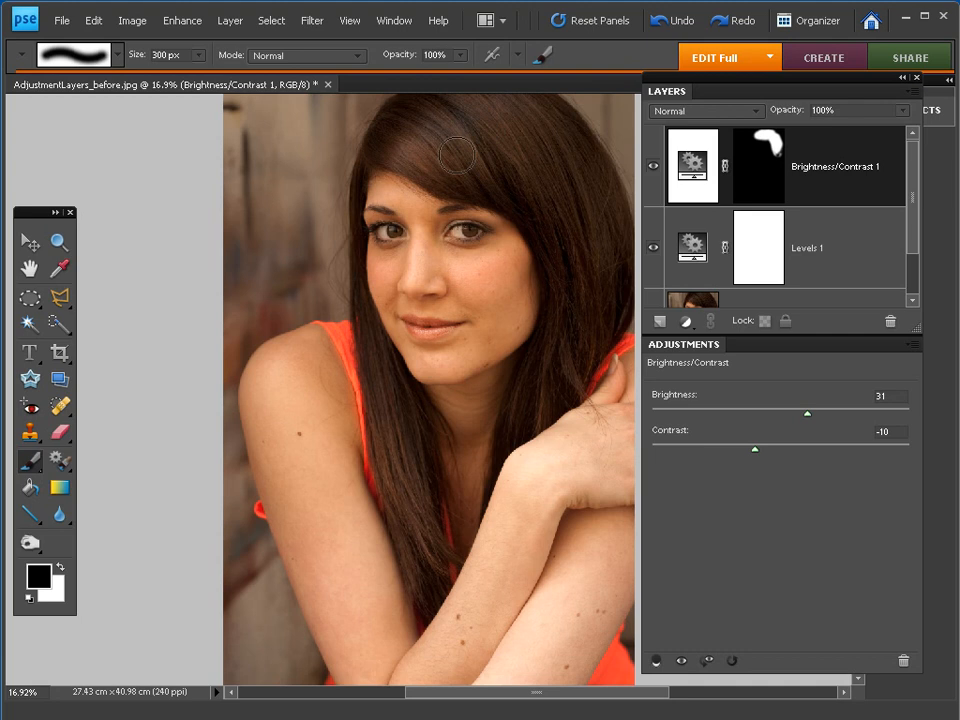
{"action": "left_click", "coordinate": [584, 181]}
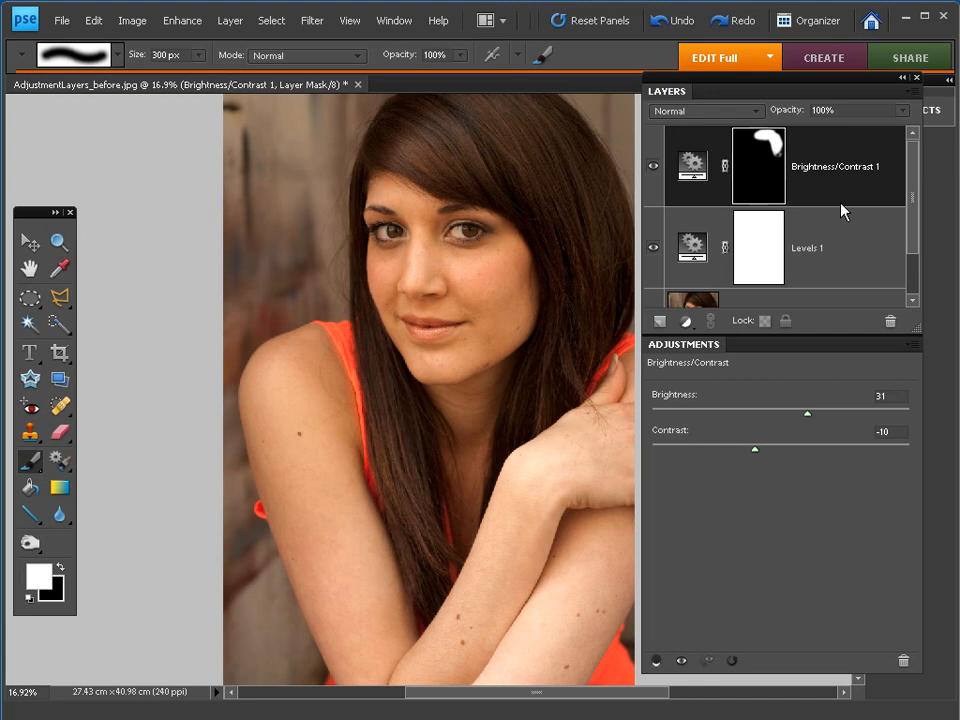
Set the midtone input of the Levels 1 adjustment layer to 1.16.
{"action": "left_click", "coordinate": [688, 250]}
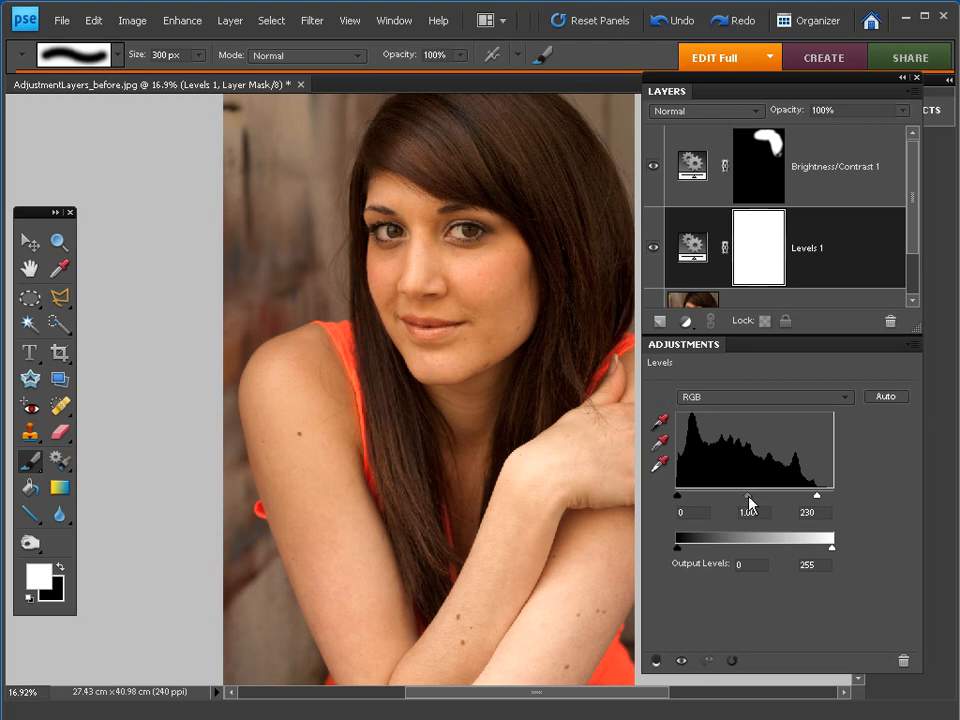
{"action": "left_click_drag", "start_coordinate": [749, 502], "coordinate": [737, 503]}
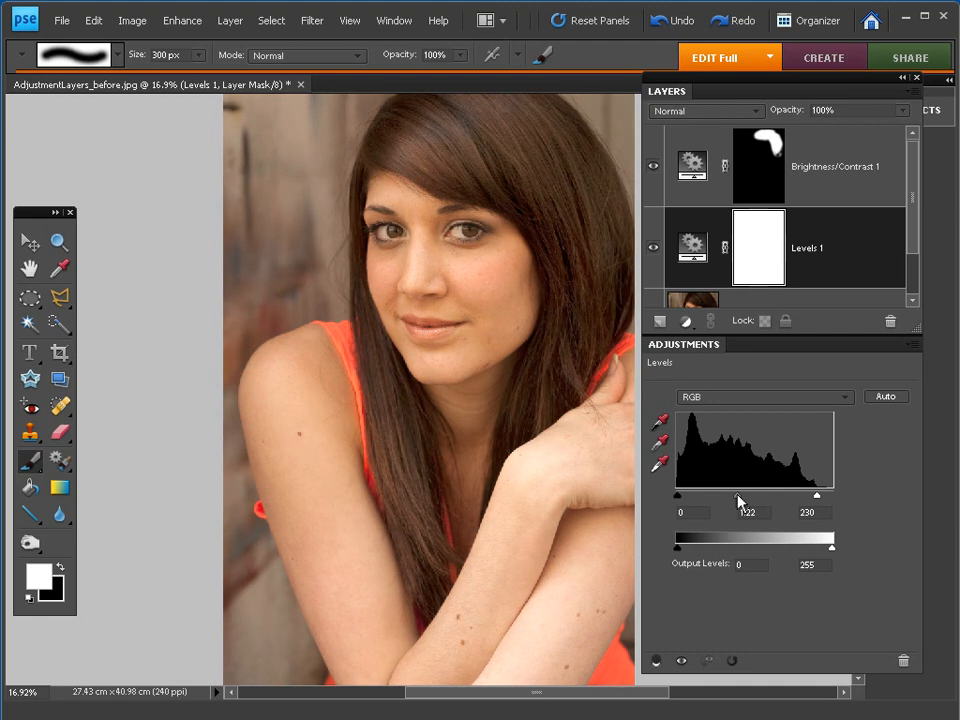
{"action": "left_click_drag", "start_coordinate": [739, 502], "coordinate": [741, 503]}
Compare the portrait and a close-up of the wrist and forearm with Levels 1 hidden and shown.
{"action": "left_click", "coordinate": [652, 250]}
{"action": "left_click", "coordinate": [652, 250]}
{"action": "key", "text": "ctrl+equal"}
{"action": "key", "text": "ctrl+equal"}
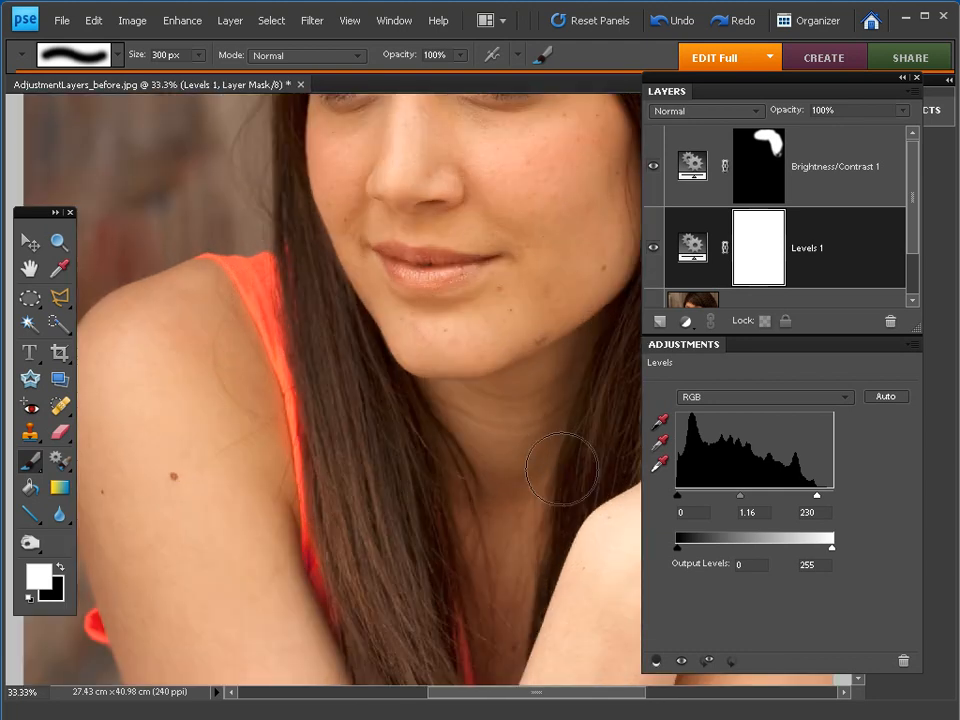
{"action": "left_click_drag", "start_coordinate": [553, 566], "coordinate": [343, 332]}
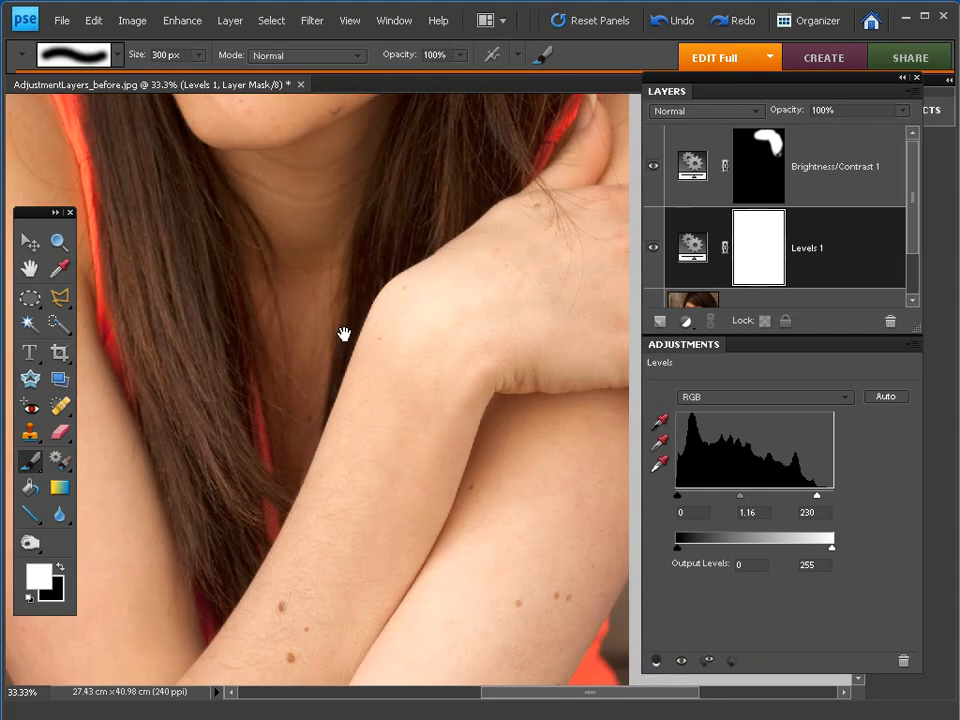
{"action": "left_click", "coordinate": [655, 256]}
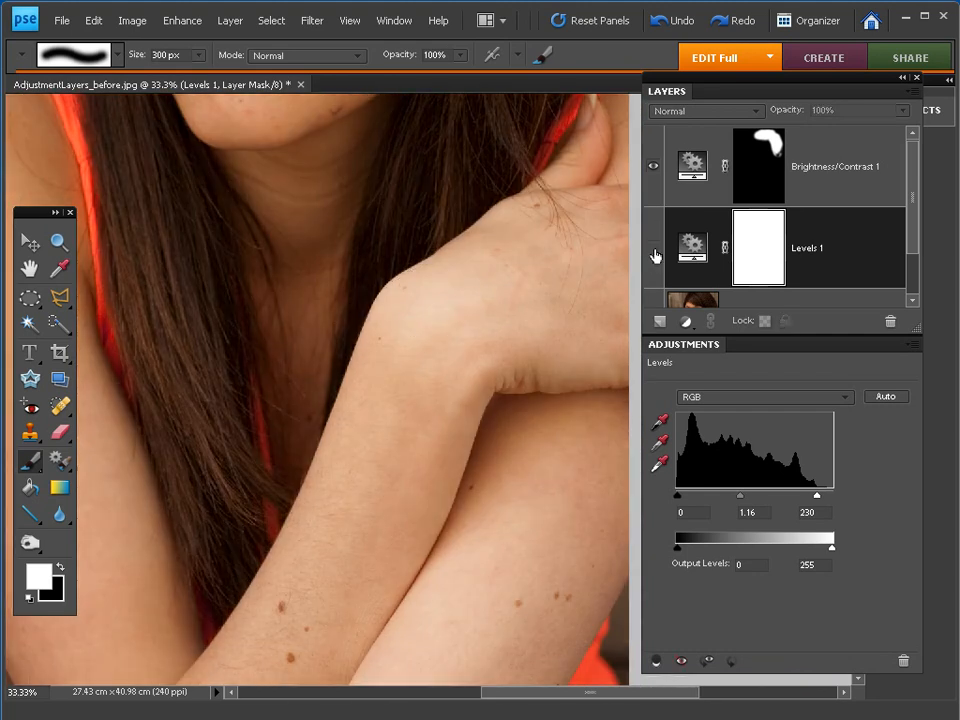
{"action": "left_click", "coordinate": [655, 256]}
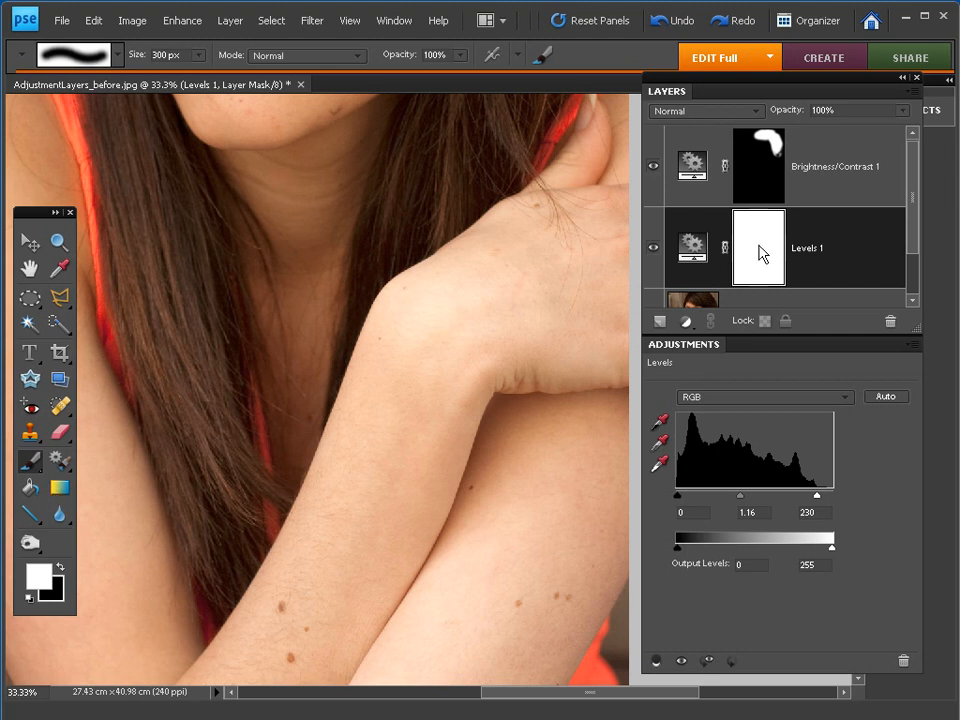
Paint black at 32% brush opacity on the Levels 1 mask over the bright wrist and forearm, comparing the layer hidden and shown.
{"action": "left_click", "coordinate": [59, 567]}
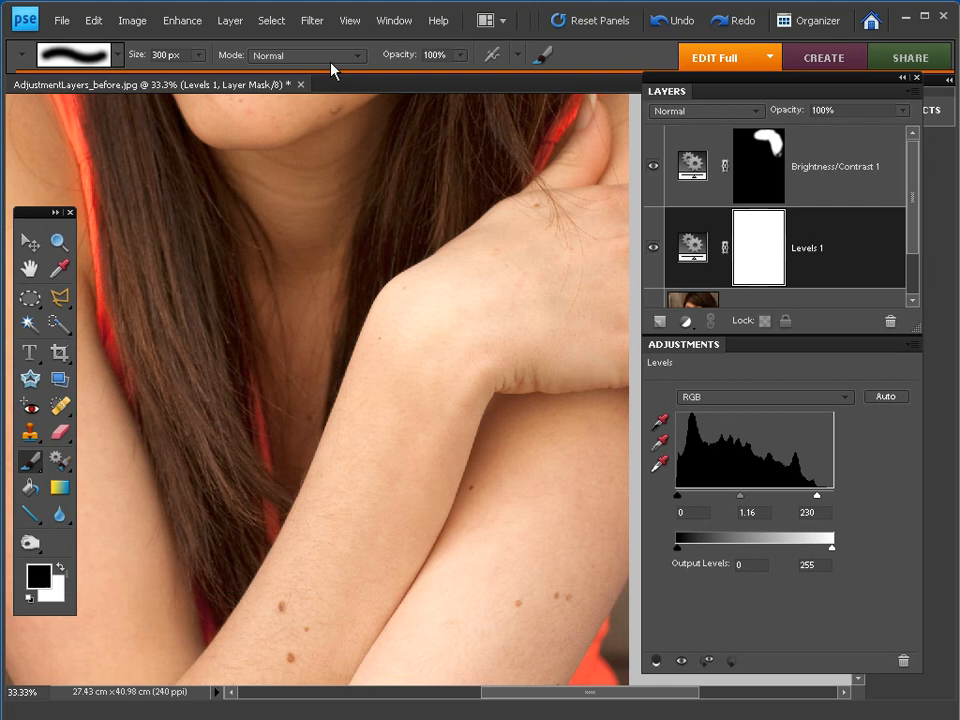
{"action": "left_click_drag", "start_coordinate": [401, 60], "coordinate": [336, 62]}
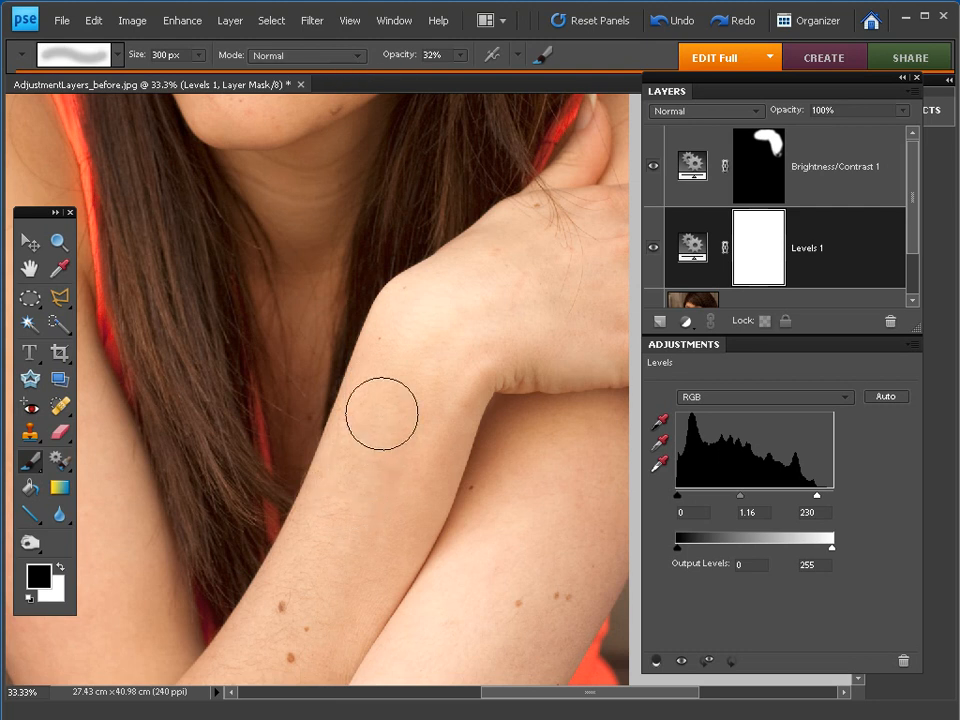
{"action": "mouse_move", "coordinate": [440, 331]}
{"action": "left_mouse_down"}
{"action": "mouse_move", "coordinate": [410, 353]}
{"action": "mouse_move", "coordinate": [461, 309]}
{"action": "mouse_move", "coordinate": [379, 368]}
{"action": "mouse_move", "coordinate": [414, 317]}
{"action": "mouse_move", "coordinate": [475, 274]}
{"action": "left_mouse_up"}
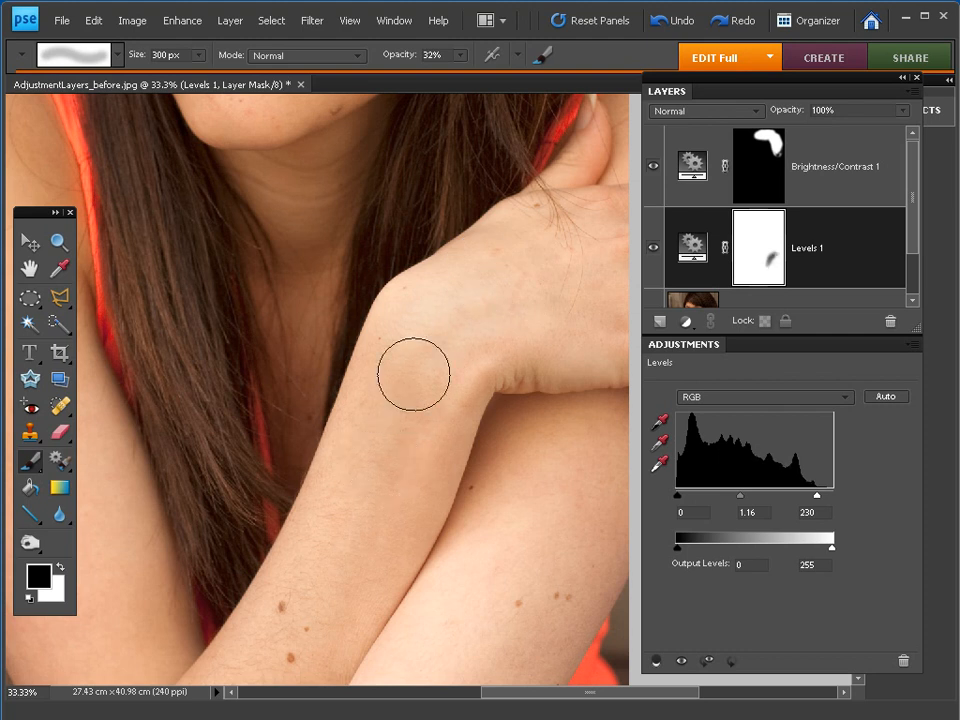
{"action": "left_click", "coordinate": [653, 252]}
{"action": "left_click", "coordinate": [653, 253]}
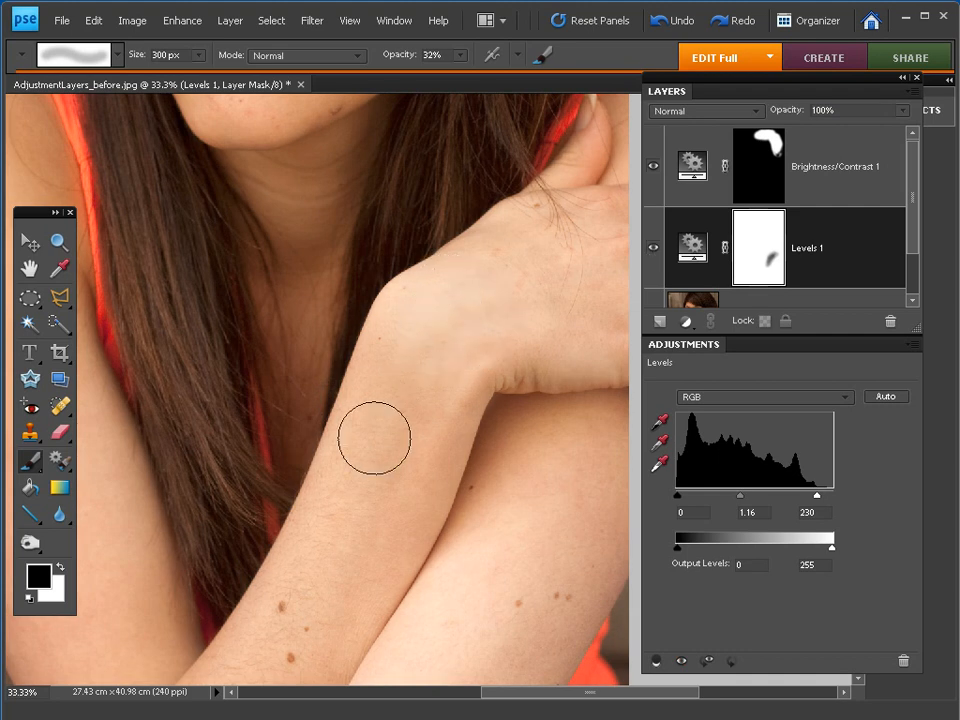
{"action": "key", "text": "space"}
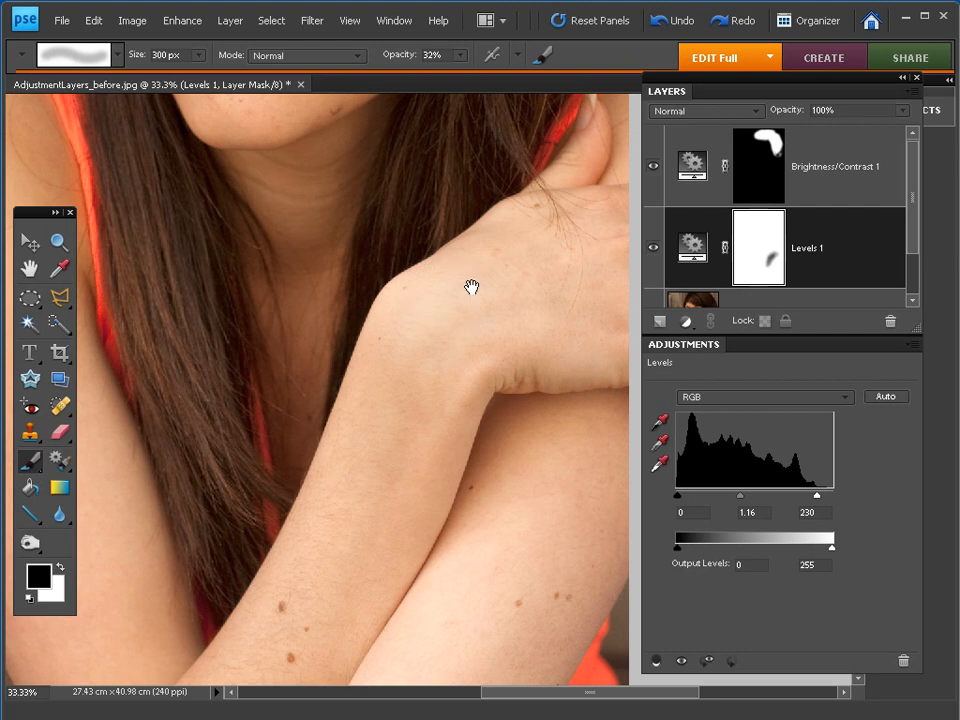
Compare the face and hair with Levels 1 hidden and shown, and set the layer's shadow input level to 5.
{"action": "left_click_drag", "start_coordinate": [471, 287], "coordinate": [452, 607]}
{"action": "left_click", "coordinate": [654, 249]}
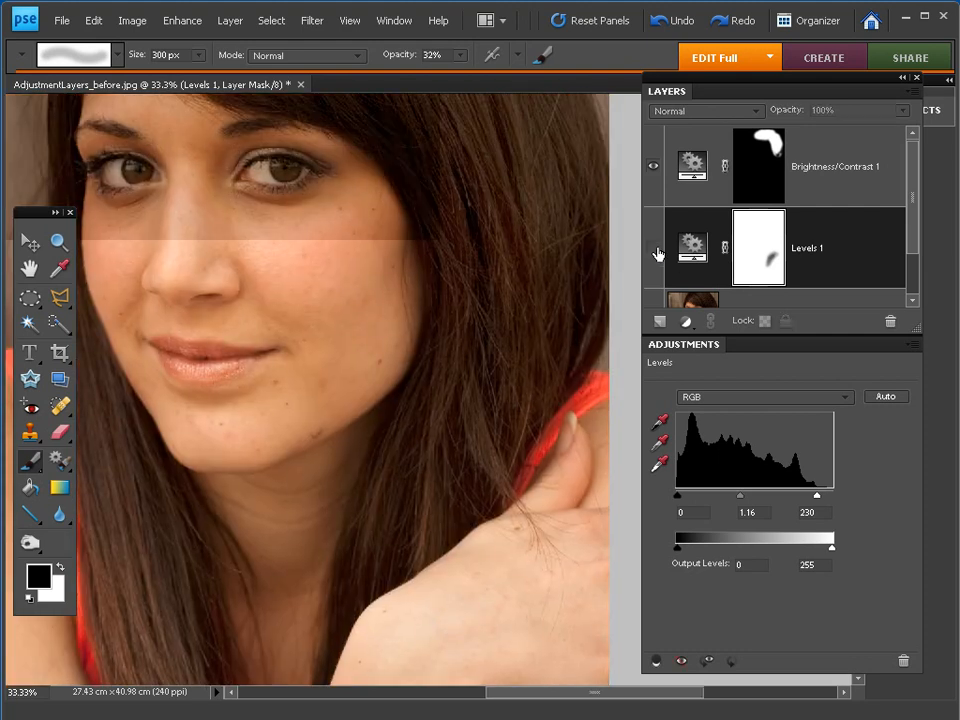
{"action": "left_click", "coordinate": [654, 249]}
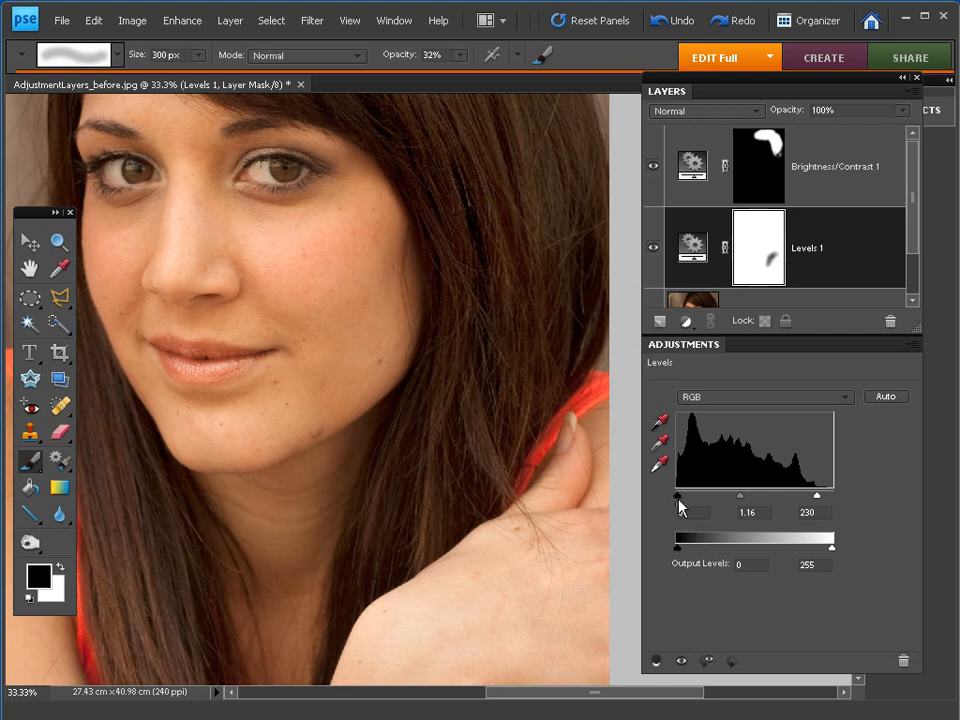
{"action": "left_click_drag", "start_coordinate": [678, 499], "coordinate": [682, 502]}
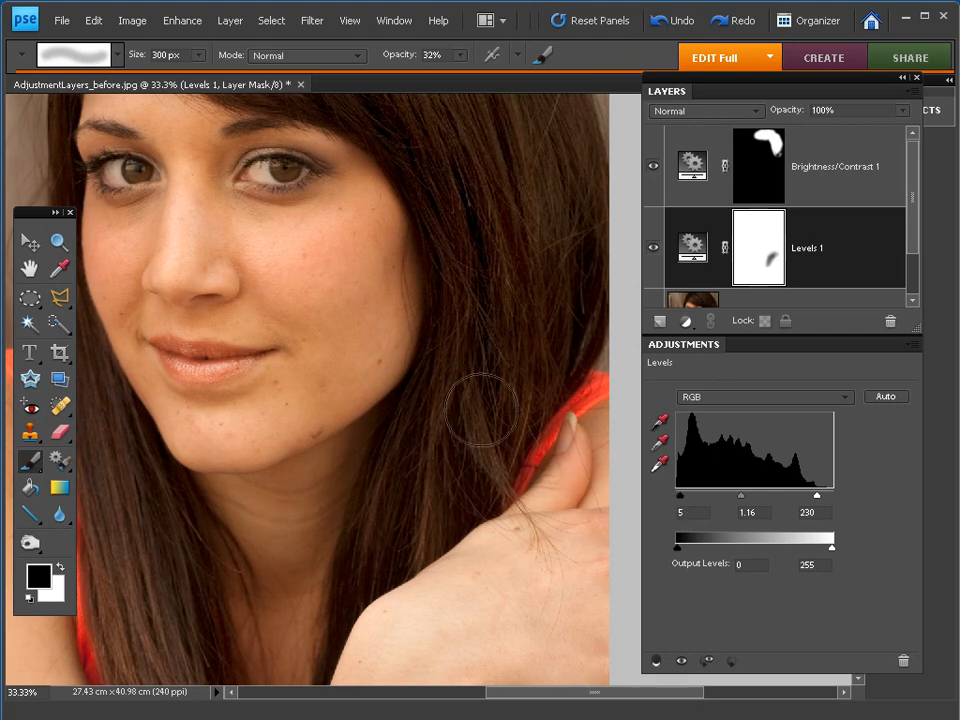
{"action": "left_click_drag", "start_coordinate": [538, 238], "coordinate": [536, 467]}
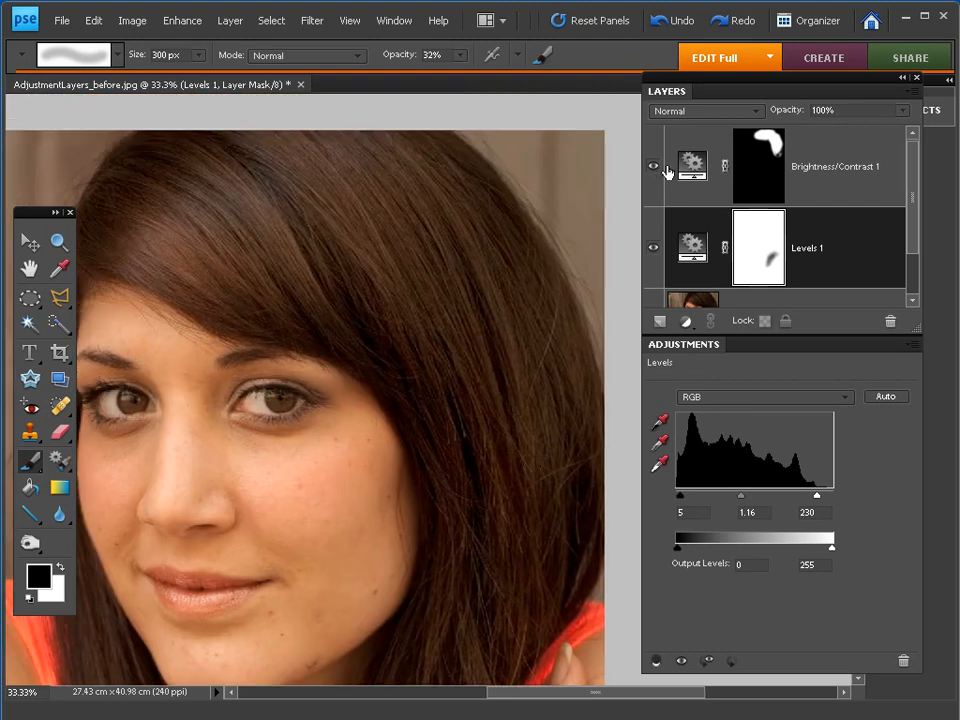
{"action": "key", "text": "ctrl+0"}
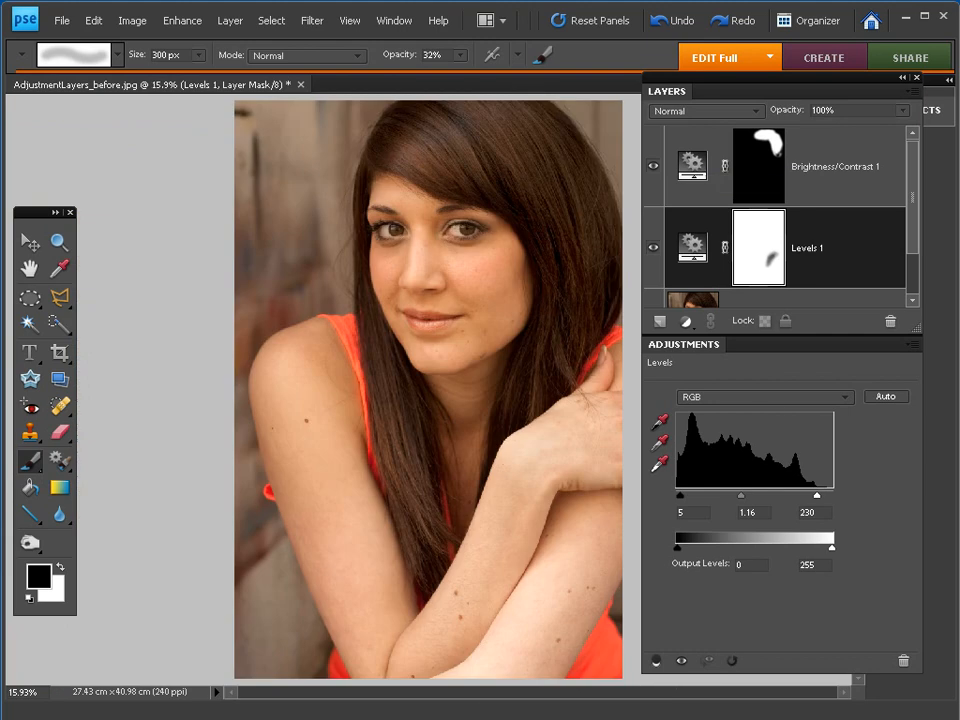
Add a Photo Filter adjustment layer above Levels 1 using Cooling Filter (80) at 29% density, and compare it hidden and shown.
{"action": "left_click", "coordinate": [684, 321]}
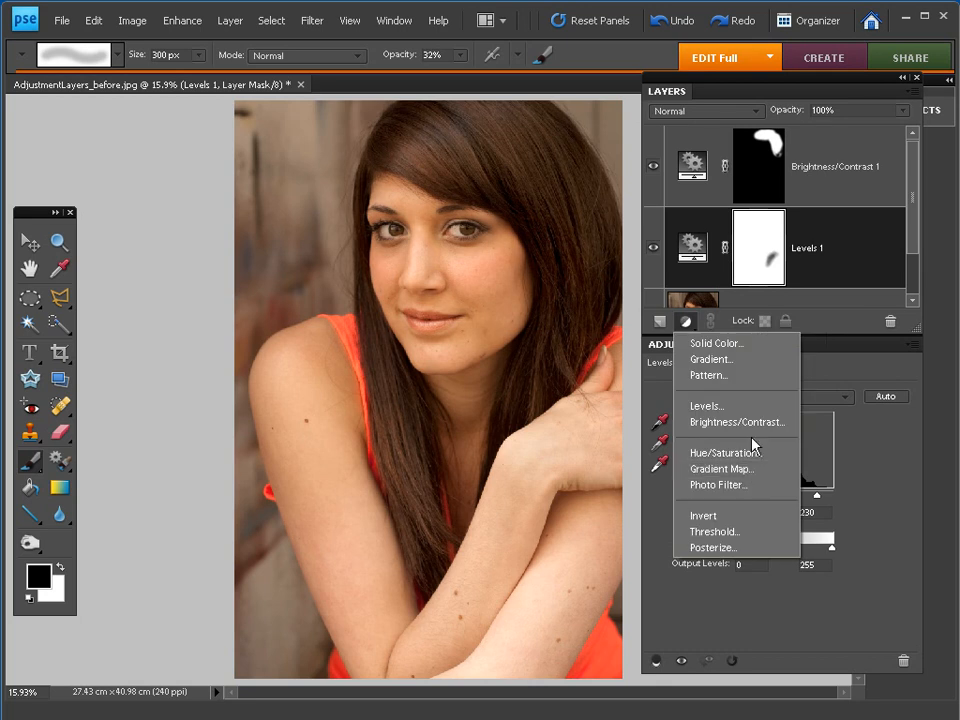
{"action": "left_click", "coordinate": [749, 484]}
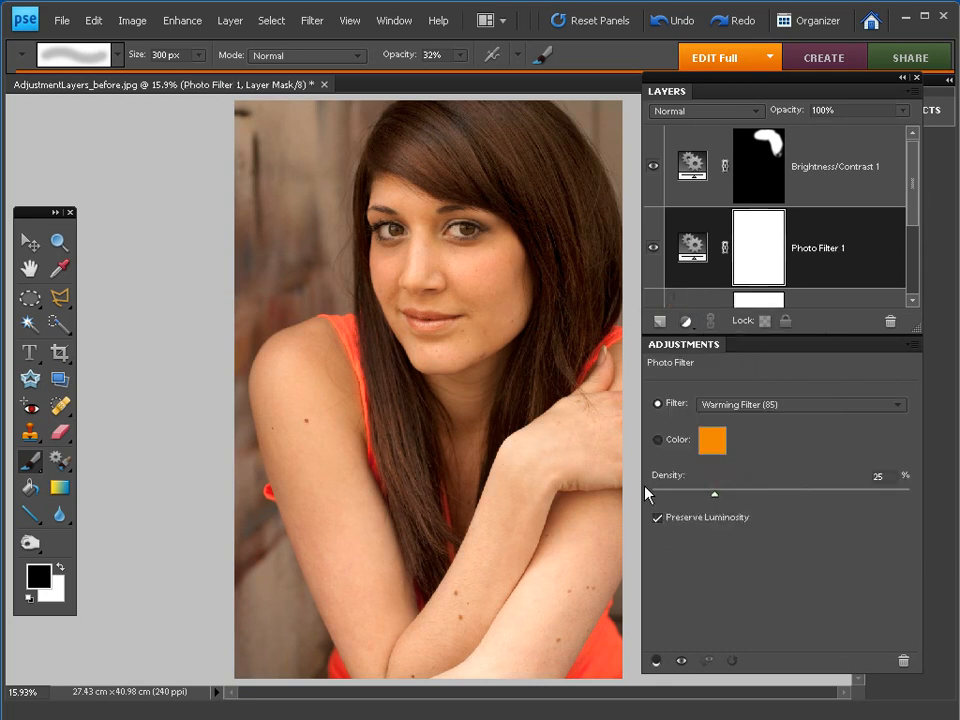
{"action": "left_click", "coordinate": [743, 407]}
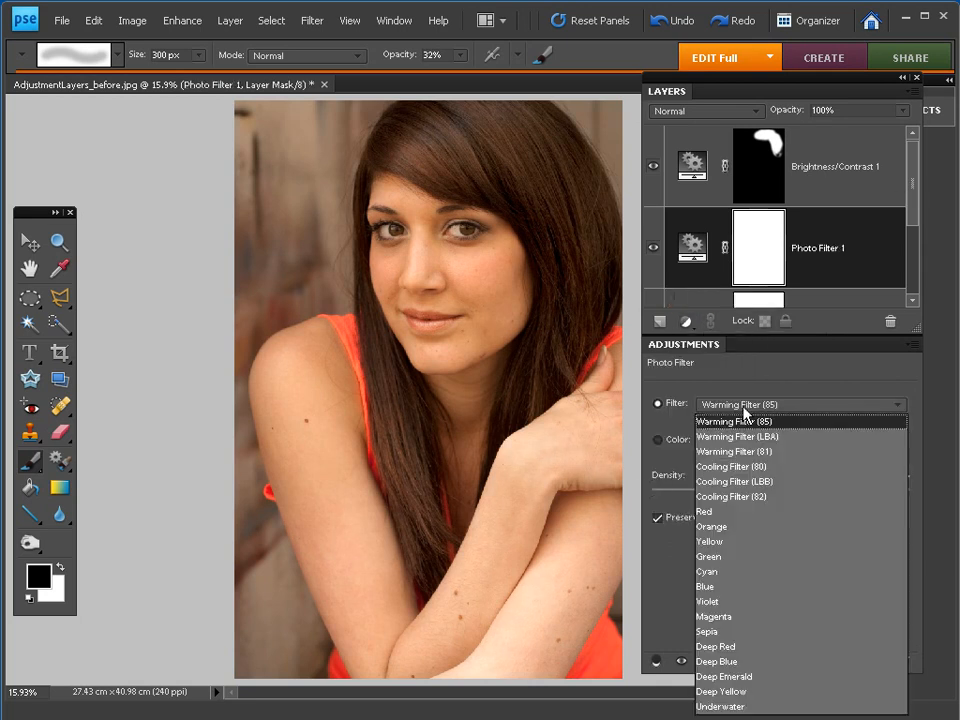
{"action": "left_click", "coordinate": [729, 466]}
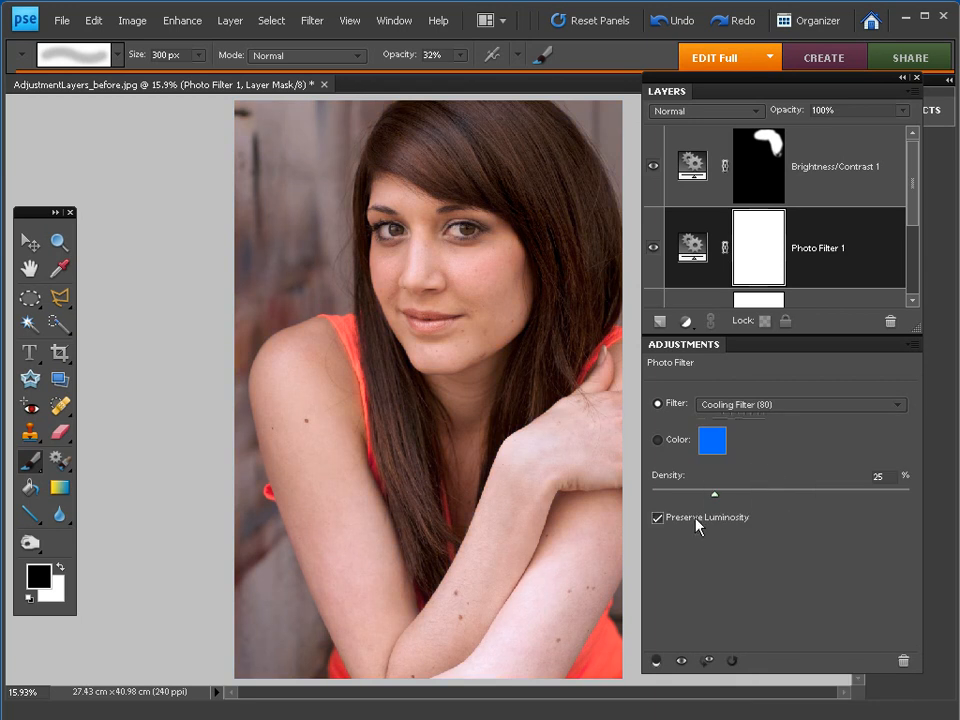
{"action": "left_click_drag", "start_coordinate": [714, 493], "coordinate": [723, 493]}
{"action": "left_click", "coordinate": [651, 251]}
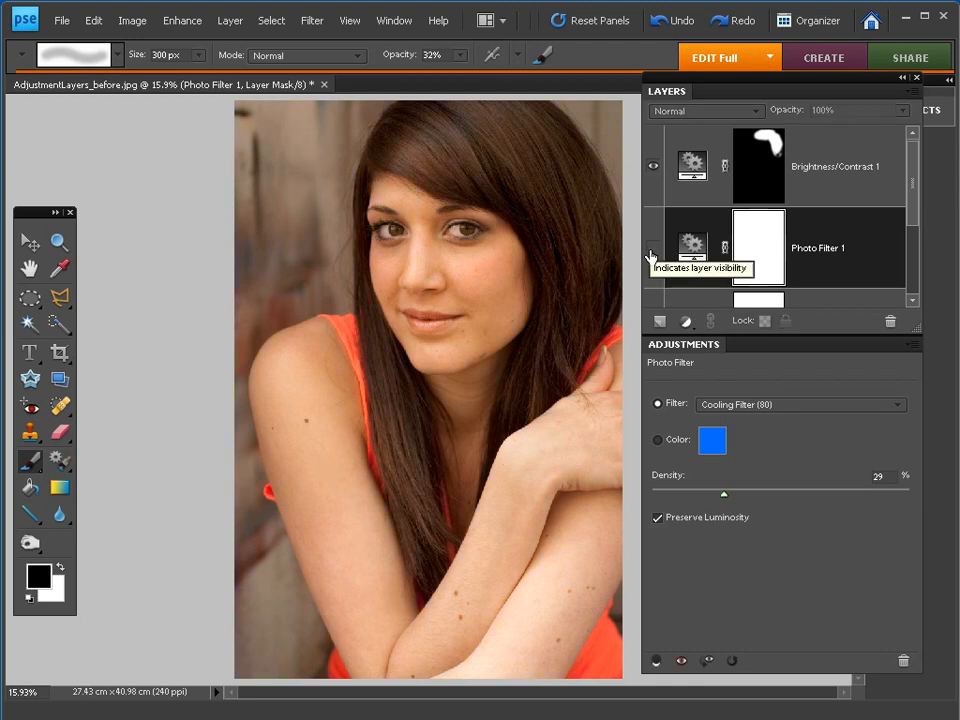
{"action": "left_click", "coordinate": [651, 252]}
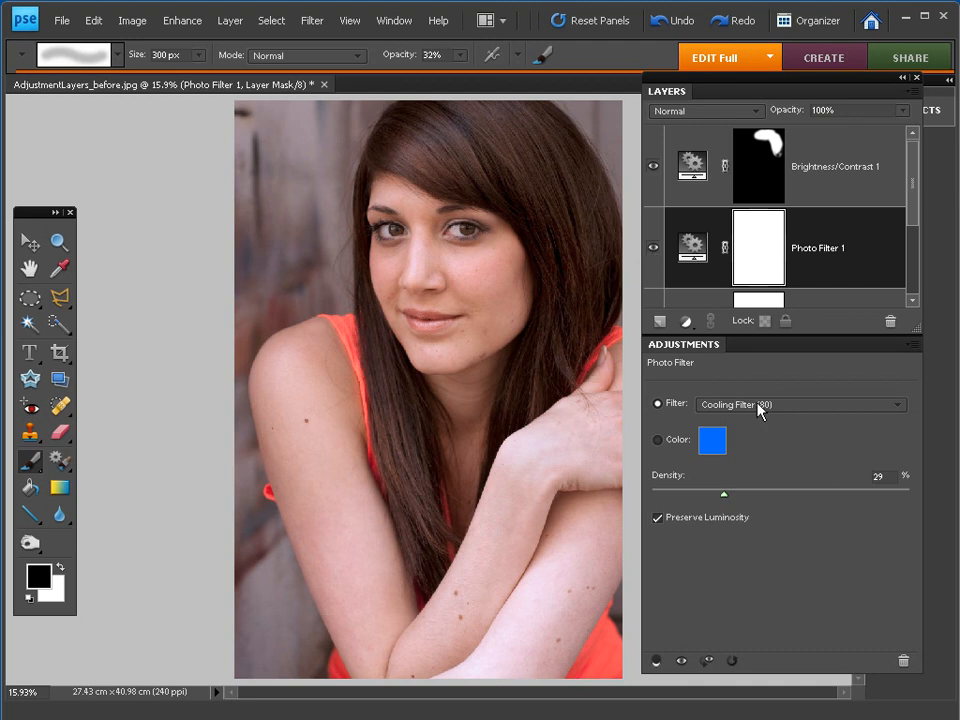
Close the Adjustments panel and lengthen the Layers panel to fit the whole layer stack.
{"action": "left_click_drag", "start_coordinate": [671, 347], "coordinate": [675, 392]}
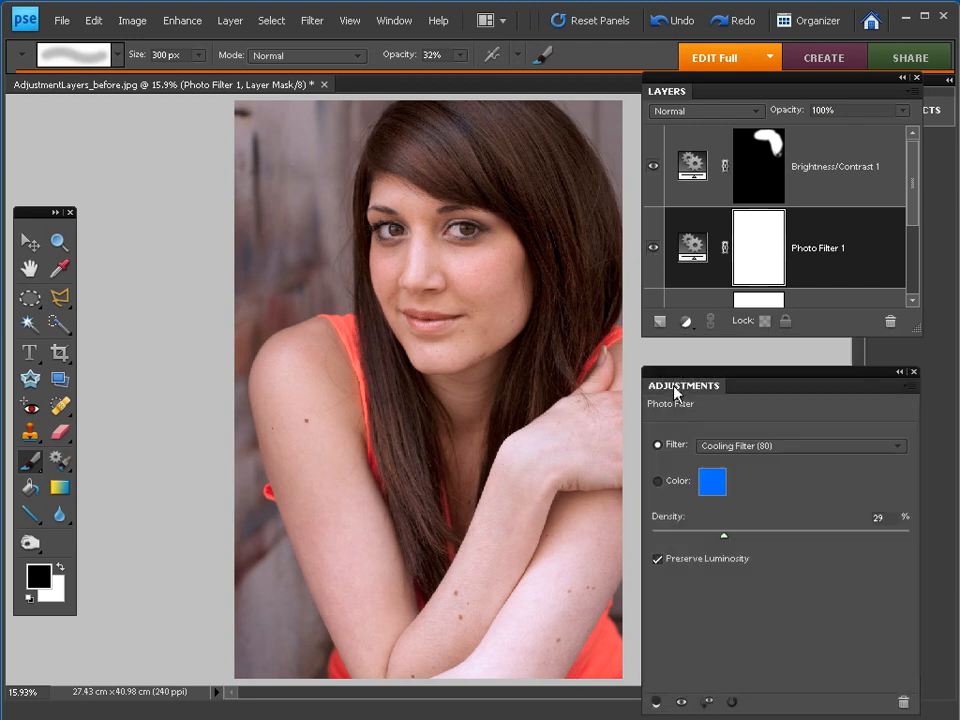
{"action": "left_click", "coordinate": [913, 373]}
{"action": "left_click_drag", "start_coordinate": [917, 329], "coordinate": [916, 487]}
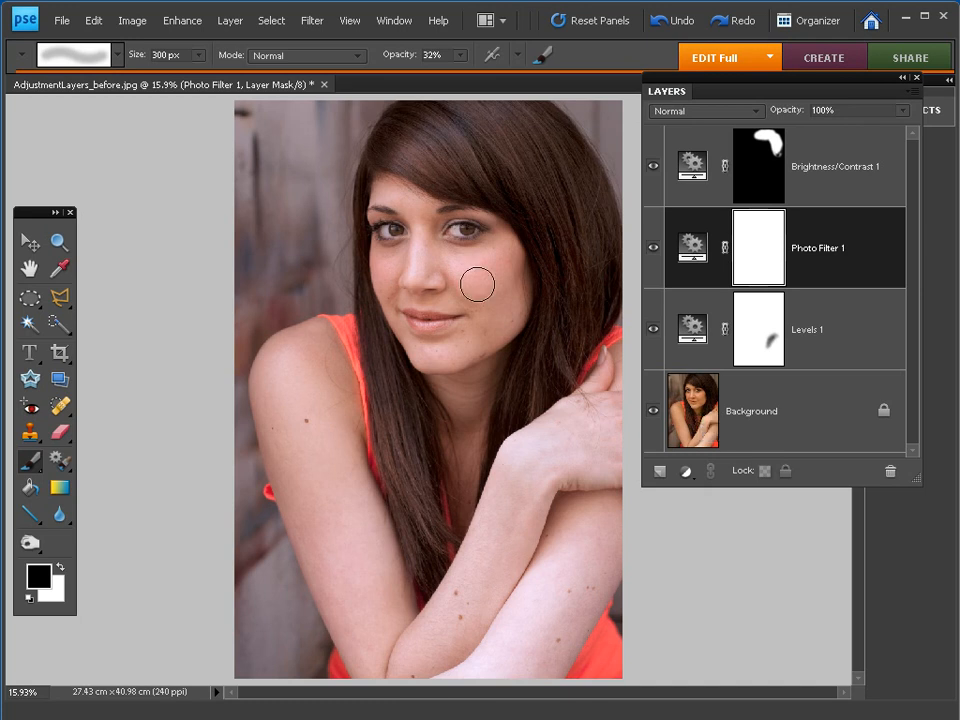
Stamp a merged copy of all visible layers onto a new layer above Brightness/Contrast 1.
{"action": "left_click", "coordinate": [692, 248]}
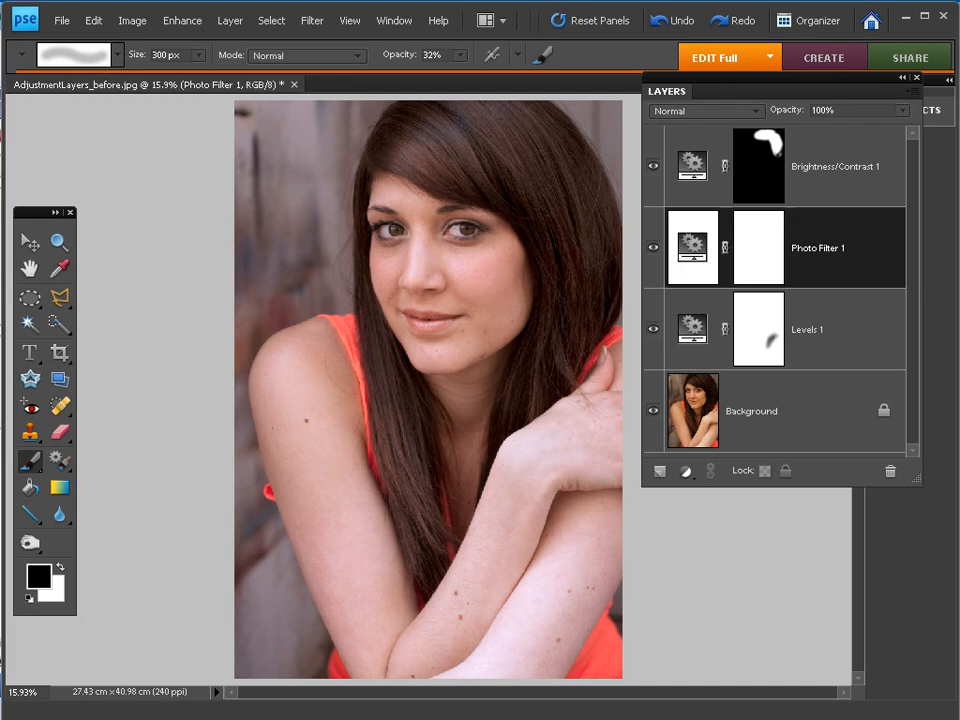
{"action": "left_click", "coordinate": [704, 172]}
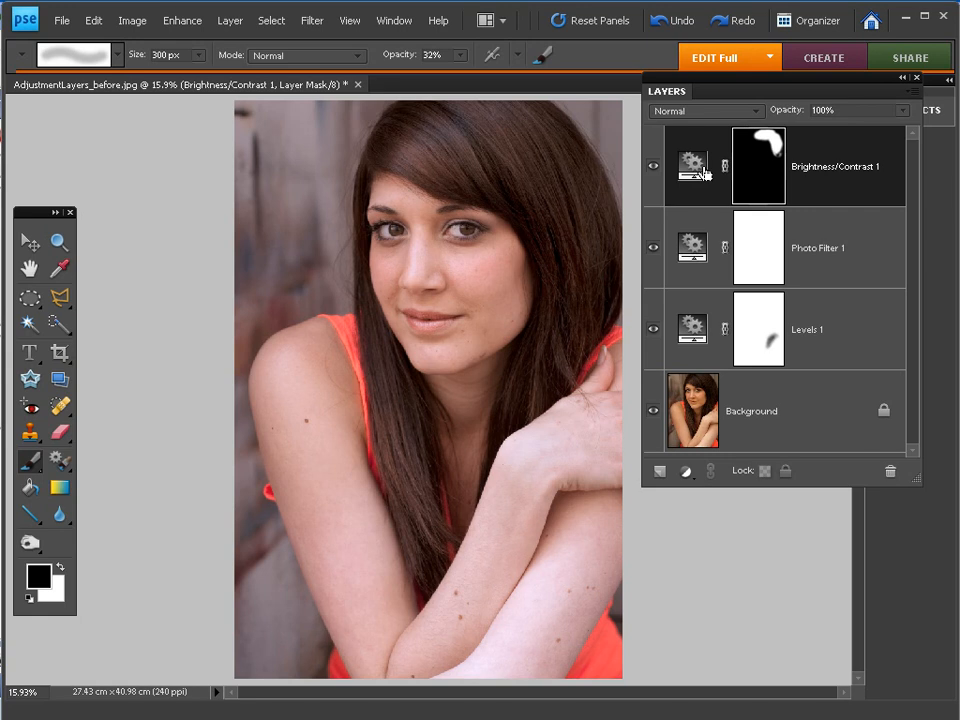
{"action": "double_click", "coordinate": [702, 170]}
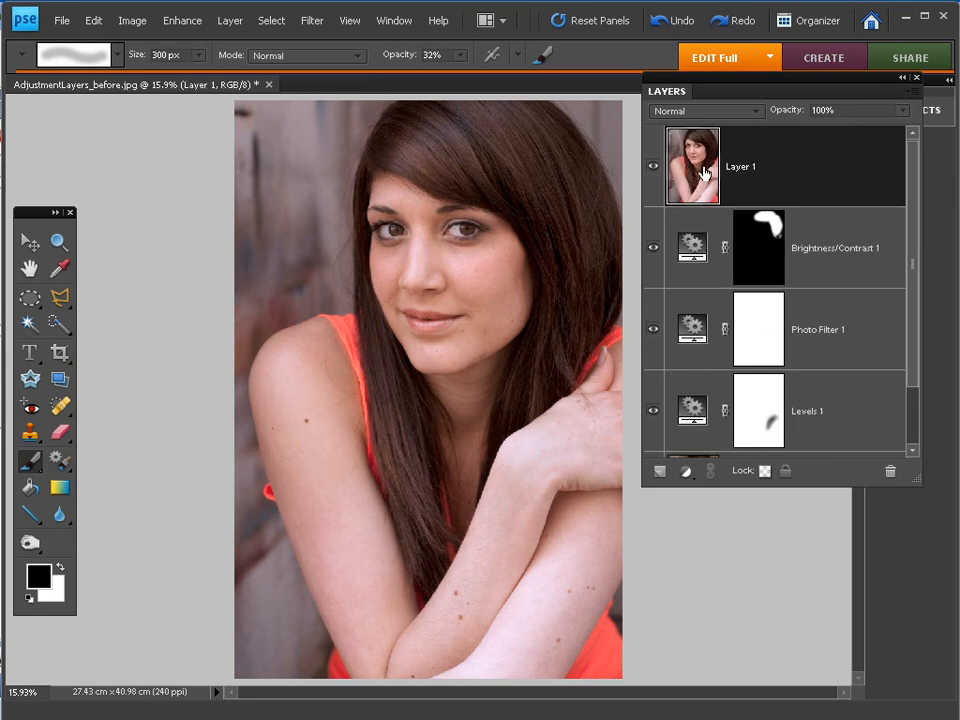
{"action": "left_click_drag", "start_coordinate": [914, 287], "coordinate": [910, 249]}
Increase green in the shadows of Layer 1 with Color Variations at slightly higher intensity, and compare the layer hidden and shown.
{"action": "left_click", "coordinate": [182, 27]}
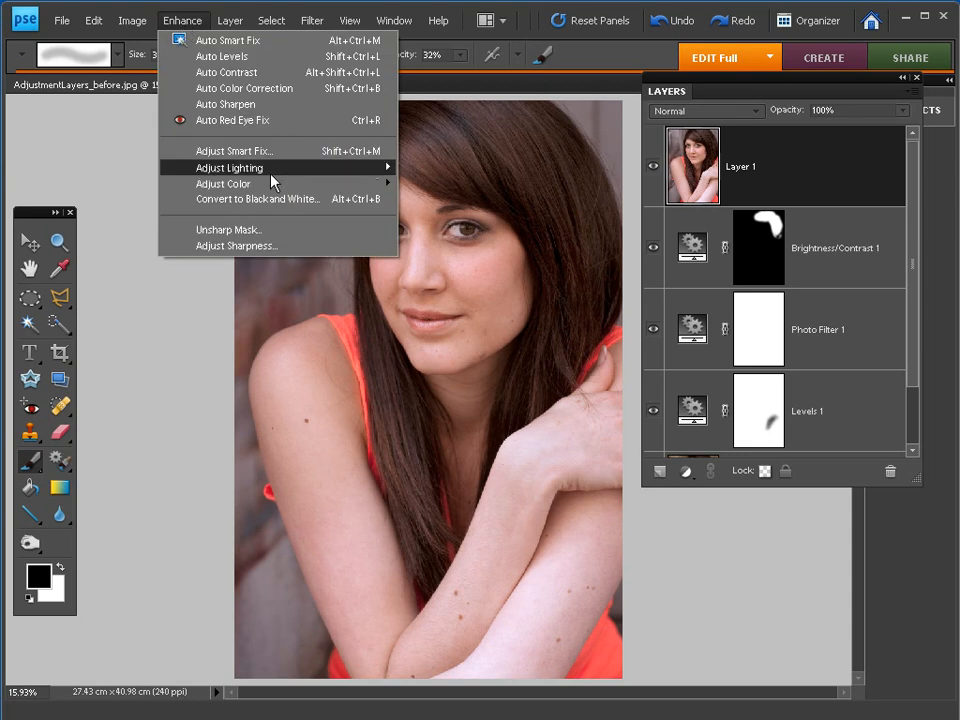
{"action": "mouse_move", "coordinate": [272, 184]}
{"action": "left_click", "coordinate": [497, 295]}
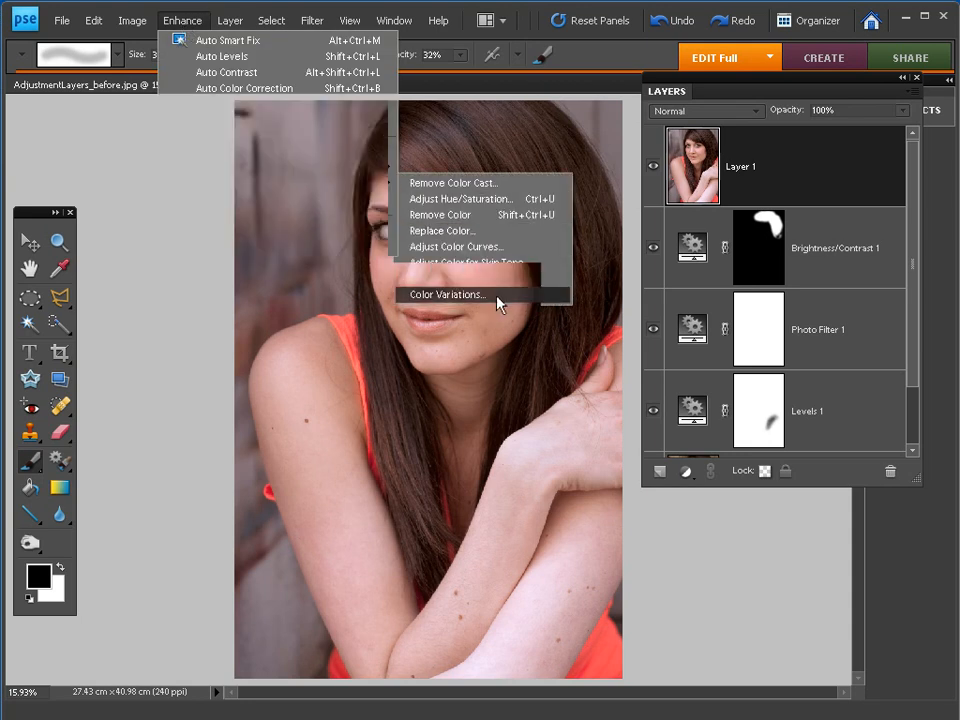
{"action": "left_click_drag", "start_coordinate": [572, 165], "coordinate": [238, 107]}
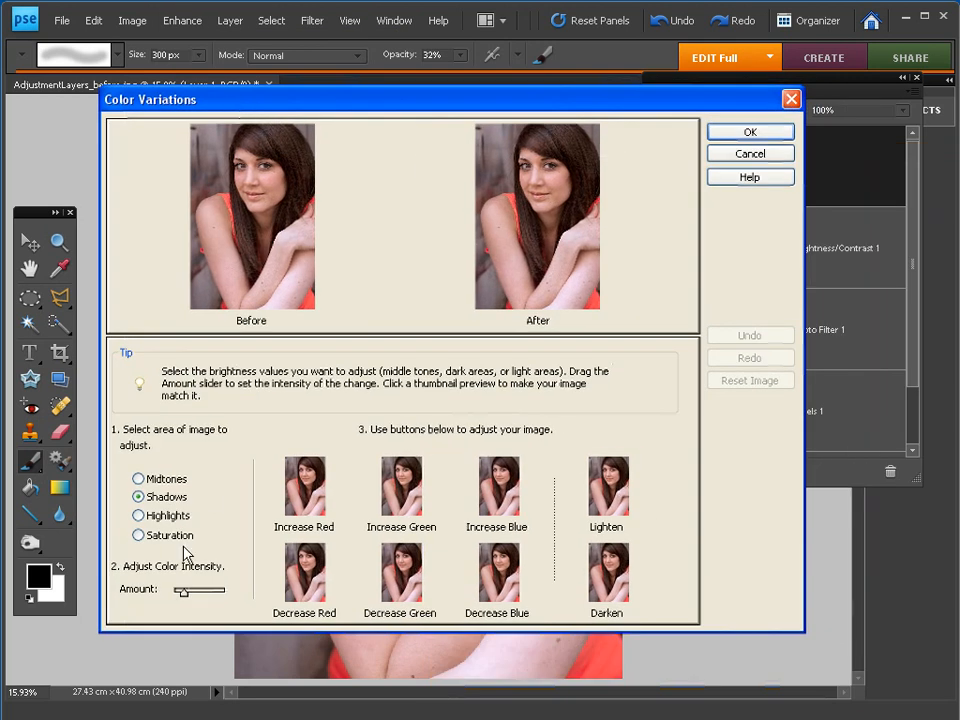
{"action": "left_click_drag", "start_coordinate": [186, 591], "coordinate": [191, 594]}
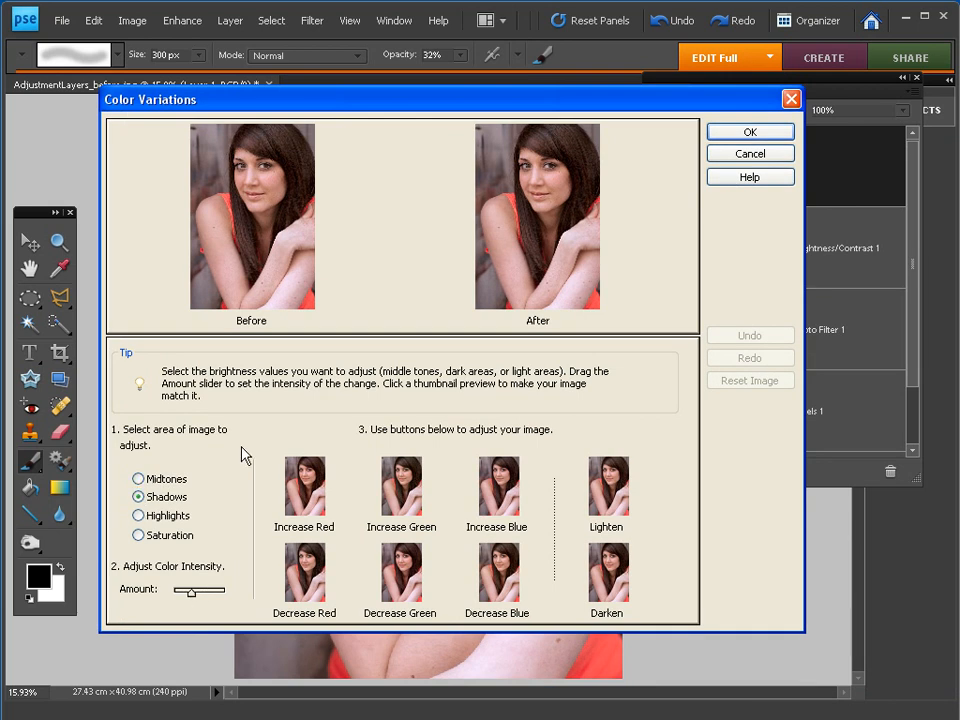
{"action": "left_click", "coordinate": [400, 500]}
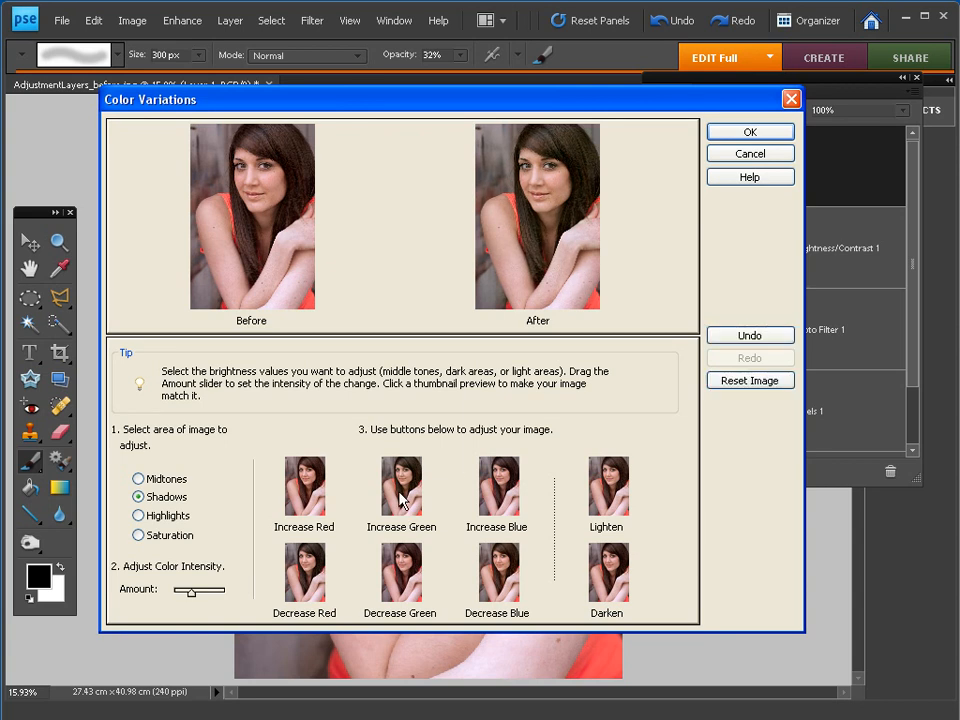
{"action": "left_click", "coordinate": [752, 132]}
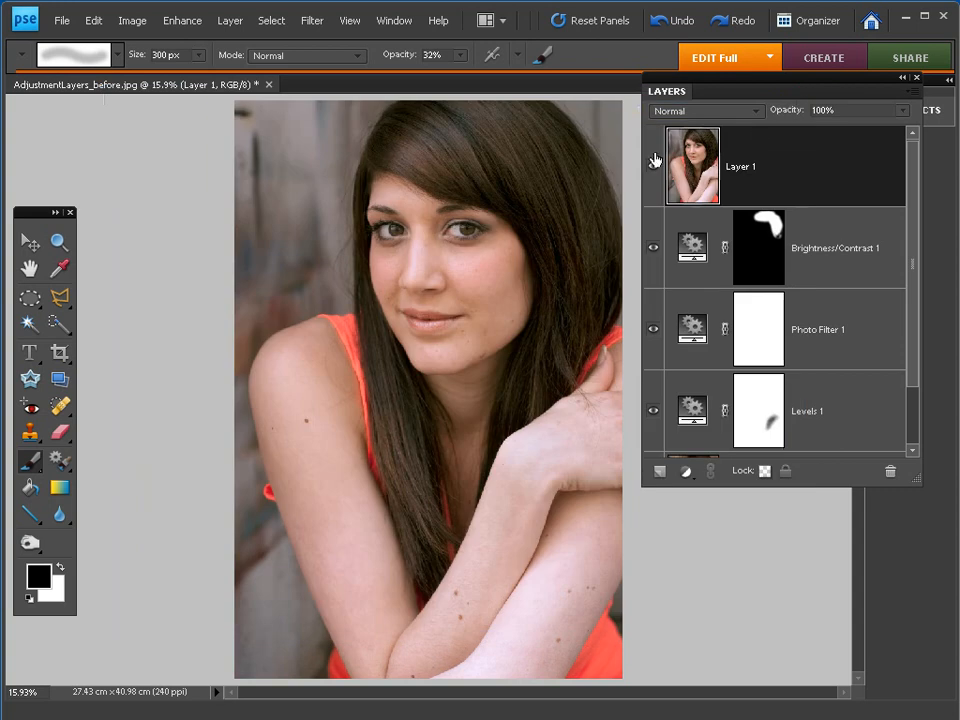
{"action": "left_click", "coordinate": [654, 172]}
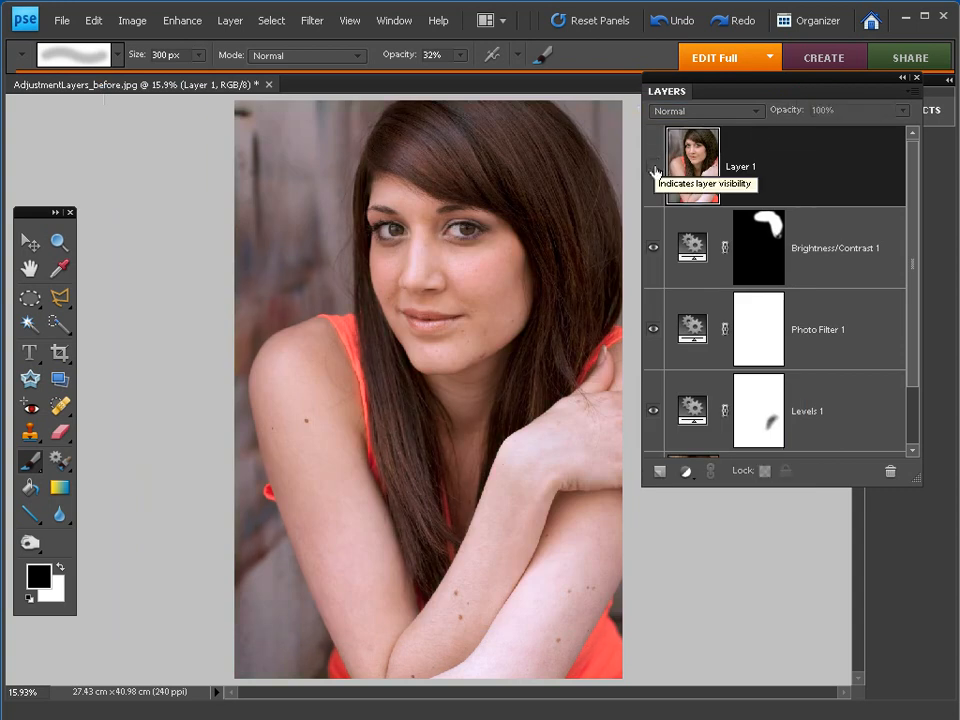
{"action": "left_click", "coordinate": [654, 172]}
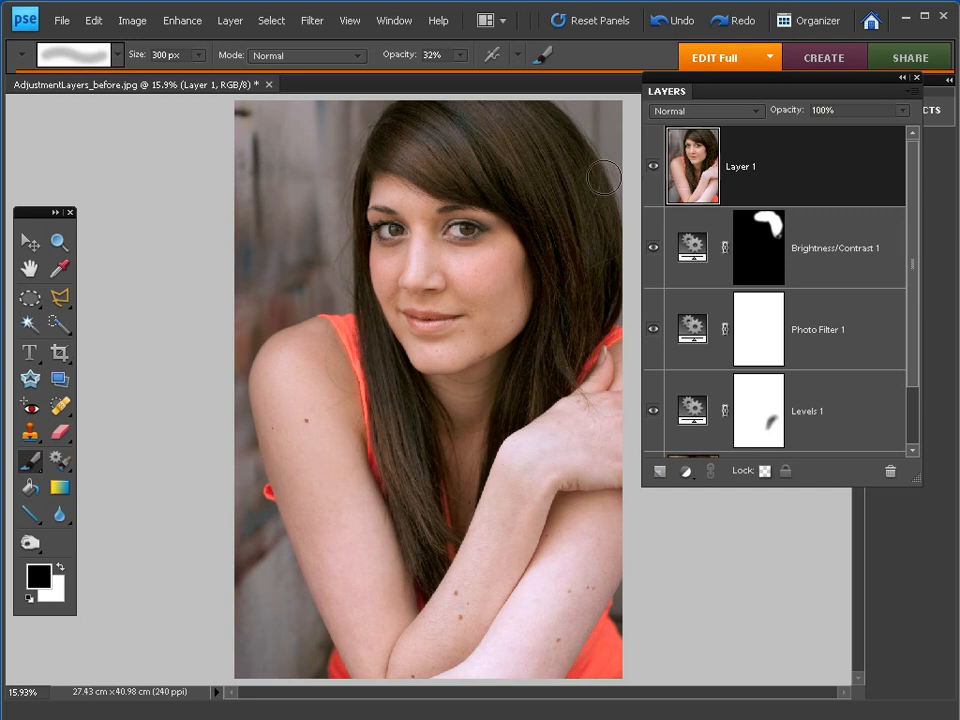